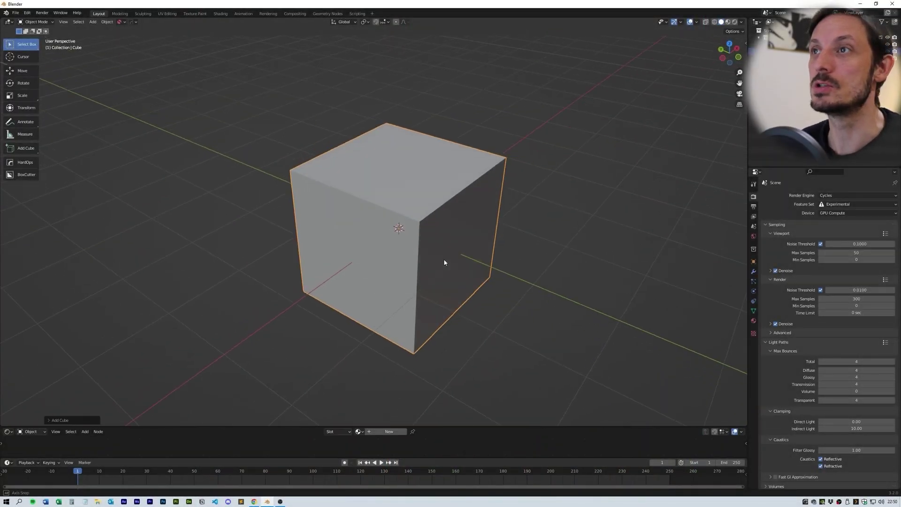
# Scale the cube by 0.25.
pyautogui.press('s')
pyautogui.write('.25')
pyautogui.press('Return')
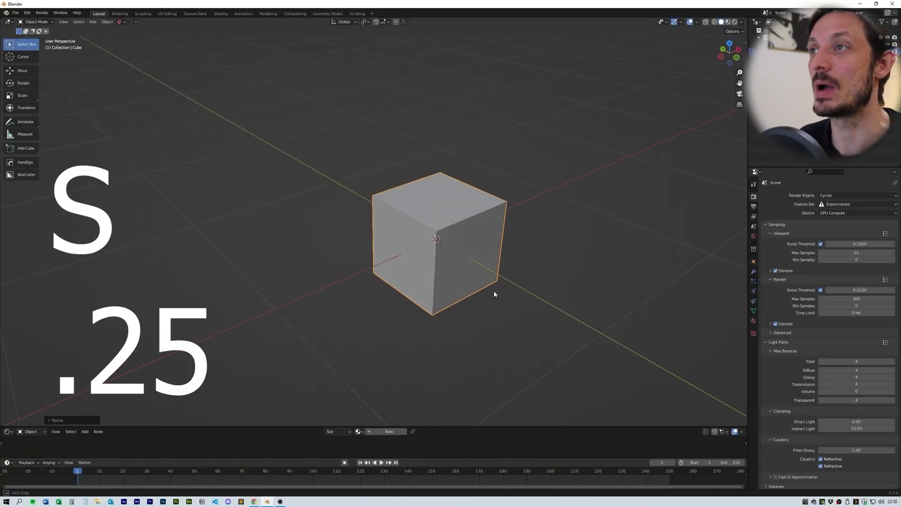
# Enter edit mode on the cube and move one end face along the Y axis to form an elongated block.
pyautogui.moveTo(501, 315); pyautogui.dragTo(513, 291, button='middle')
pyautogui.press('Tab')
pyautogui.click(501, 240)
pyautogui.moveTo(375, 221); pyautogui.dragTo(385, 226, button='middle')
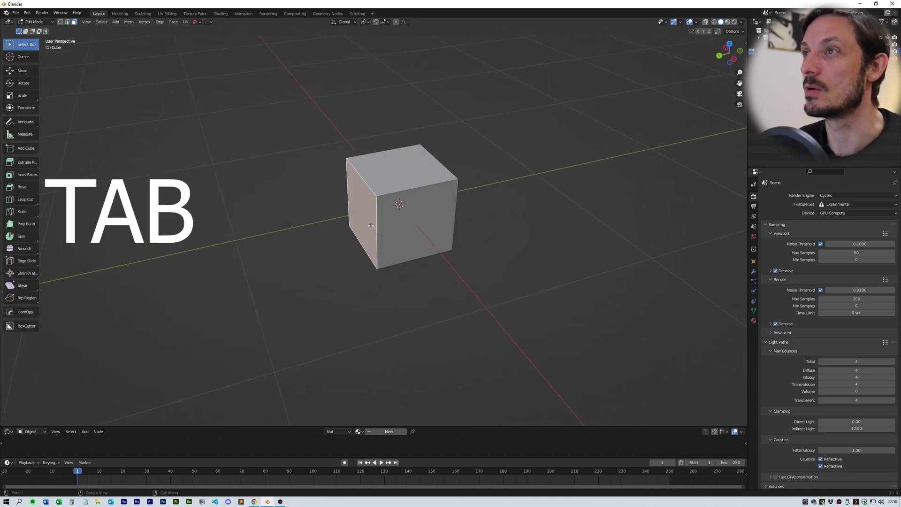
pyautogui.press('g')
pyautogui.press('y')
pyautogui.click(245, 253)
# Scale the block's two long side faces along X by about 0.56, and widen them again by about 1.2.
pyautogui.moveTo(530, 187); pyautogui.dragTo(469, 207, button='middle')
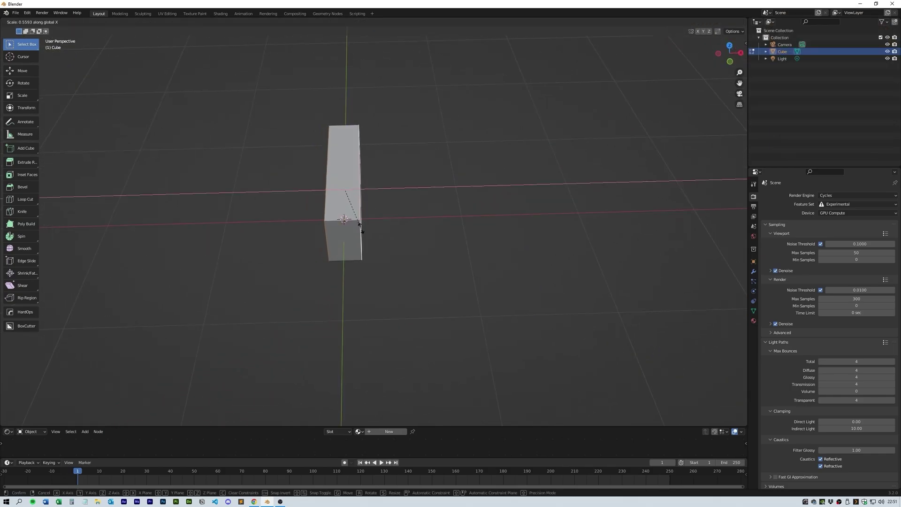
pyautogui.click(365, 229)
pyautogui.moveTo(329, 249); pyautogui.dragTo(368, 257, button='middle')
pyautogui.scroll(3, 395, 227)
pyautogui.scroll(-3, 378, 254)
pyautogui.press('s')
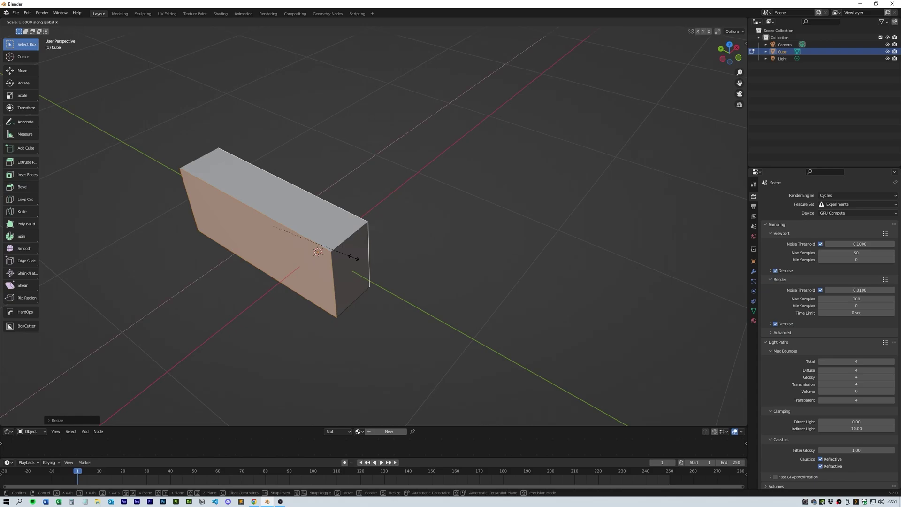
pyautogui.press('c')
pyautogui.click(371, 247)
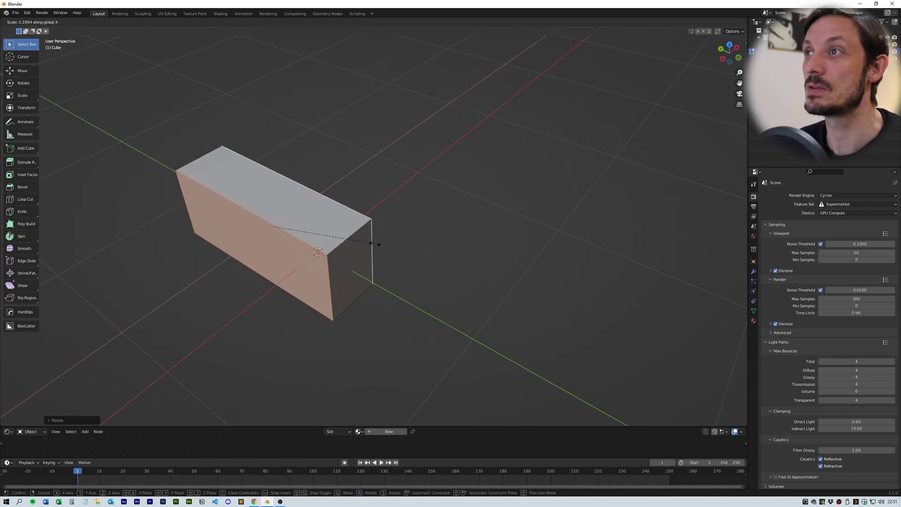
pyautogui.moveTo(368, 249); pyautogui.dragTo(390, 244, button='middle')
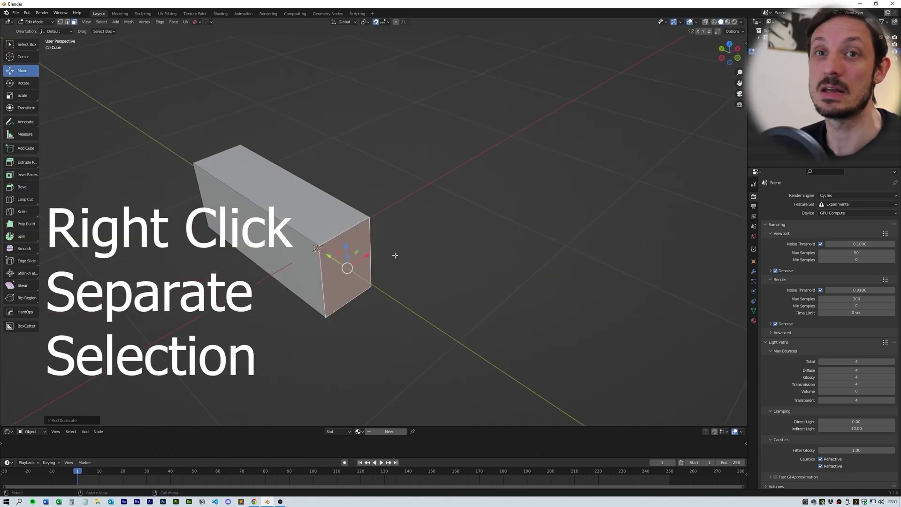
# Separate the duplicated end face of the block into its own object.
pyautogui.moveTo(395, 256)
pyautogui.mouseDown(button='middle')
pyautogui.moveTo(417, 237)
pyautogui.moveTo(411, 248)
pyautogui.mouseUp(button='middle')
pyautogui.rightClick(388, 246)
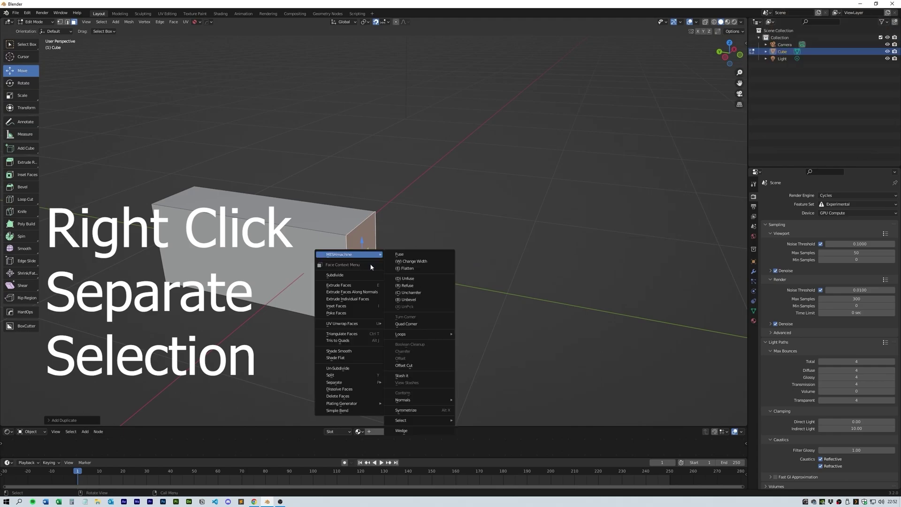
pyautogui.moveTo(358, 380)
pyautogui.click(409, 385)
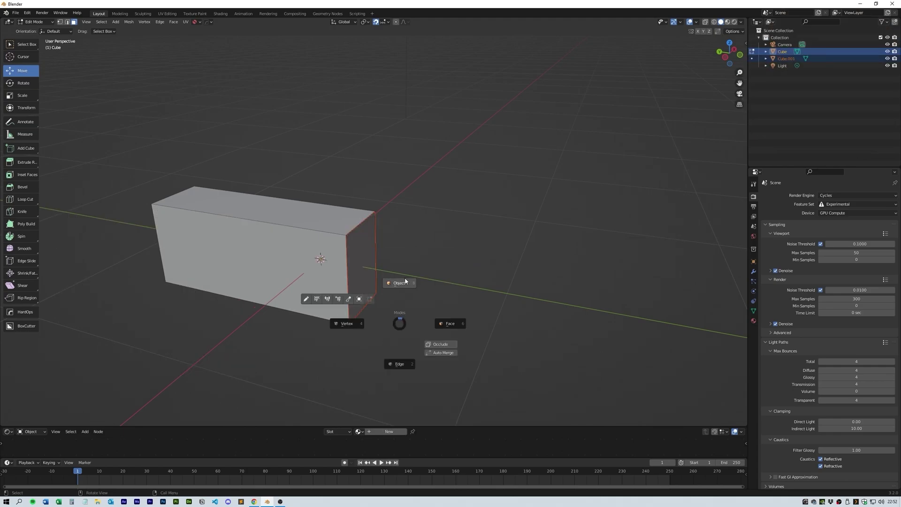
# Enter edit mode on the separated end face and extrude it a short distance outward along the Y axis.
pyautogui.click(406, 281)
pyautogui.press('Tab')
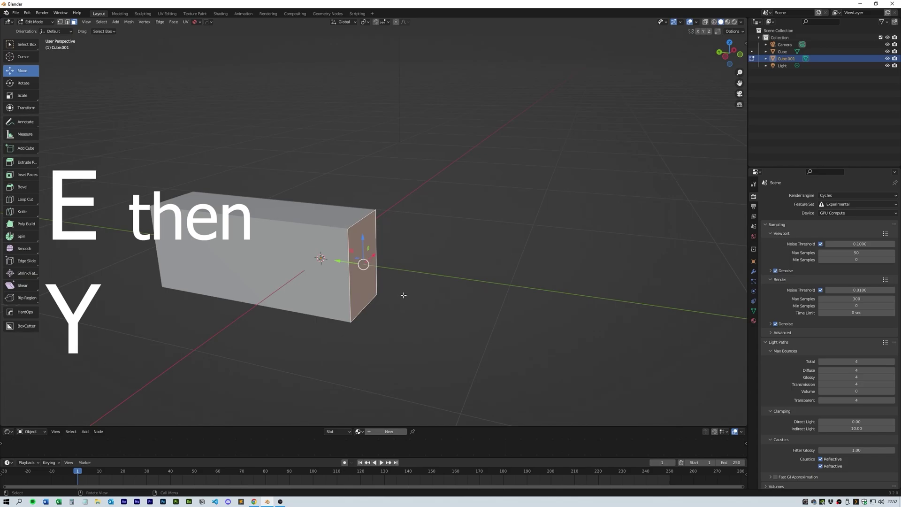
pyautogui.press('e')
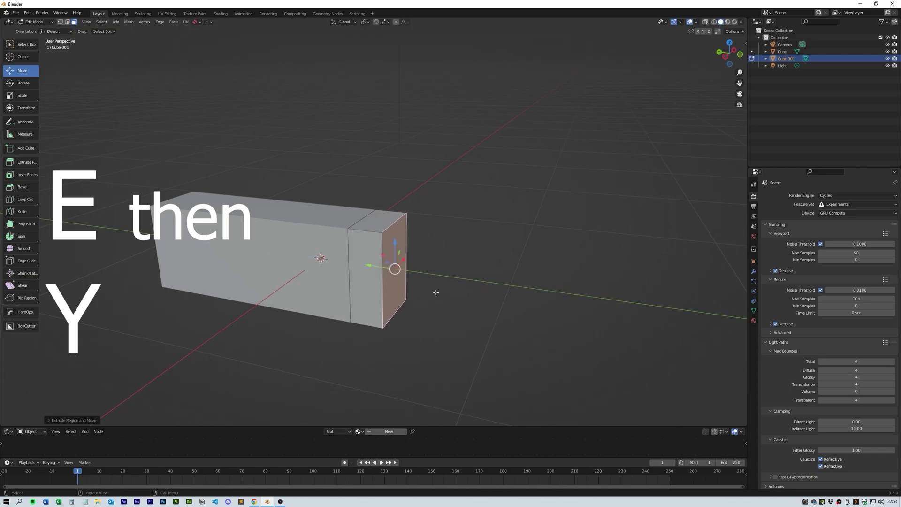
pyautogui.moveTo(436, 293); pyautogui.dragTo(435, 308, button='middle')
# Bevel the upper outer edge of the extruded end piece into a rounded corner with 32 segments, and leave edit mode.
pyautogui.click(67, 22)
pyautogui.scroll(3, 371, 179)
pyautogui.moveTo(371, 179); pyautogui.dragTo(431, 227, button='middle')
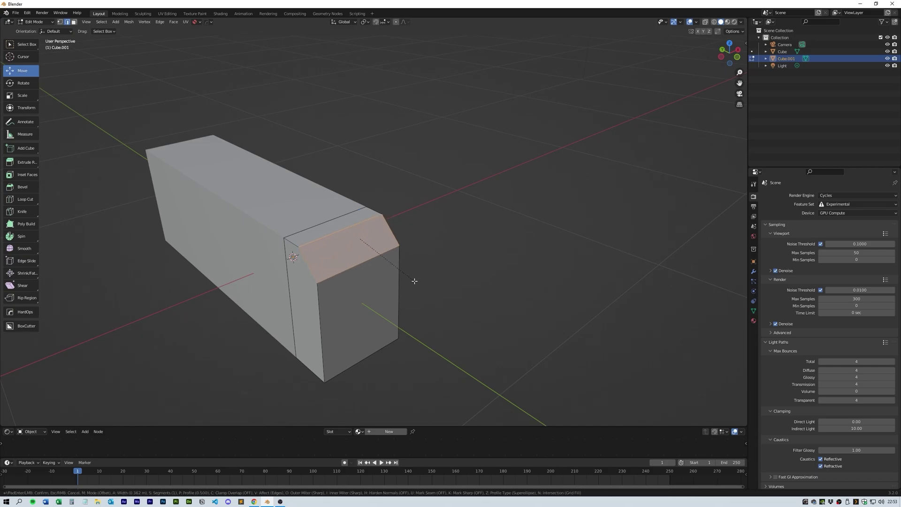
pyautogui.scroll(4, 415, 281)
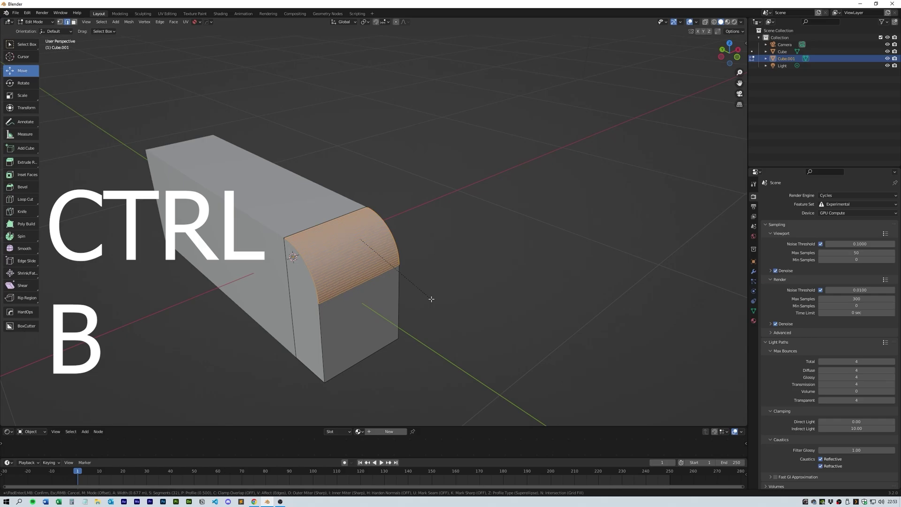
pyautogui.click(432, 299)
pyautogui.moveTo(428, 300); pyautogui.dragTo(393, 273, button='middle')
pyautogui.press('Tab')
pyautogui.click(469, 276)
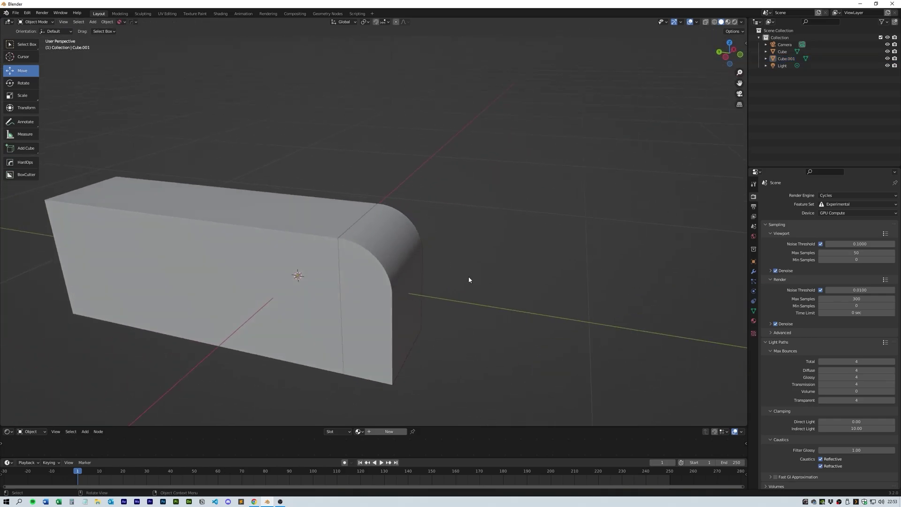
# Add a cube, scale it down, and place it on top of the block's flat rear end.
pyautogui.moveTo(385, 267)
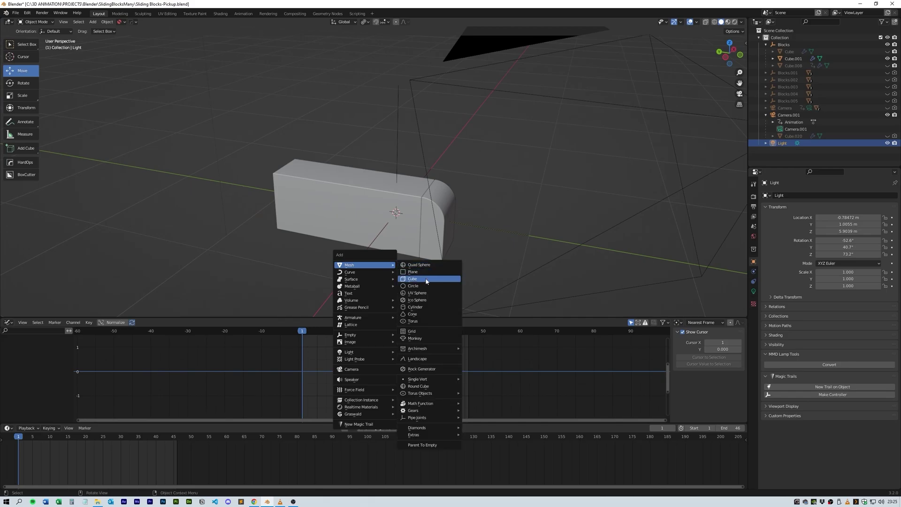
pyautogui.click(427, 279)
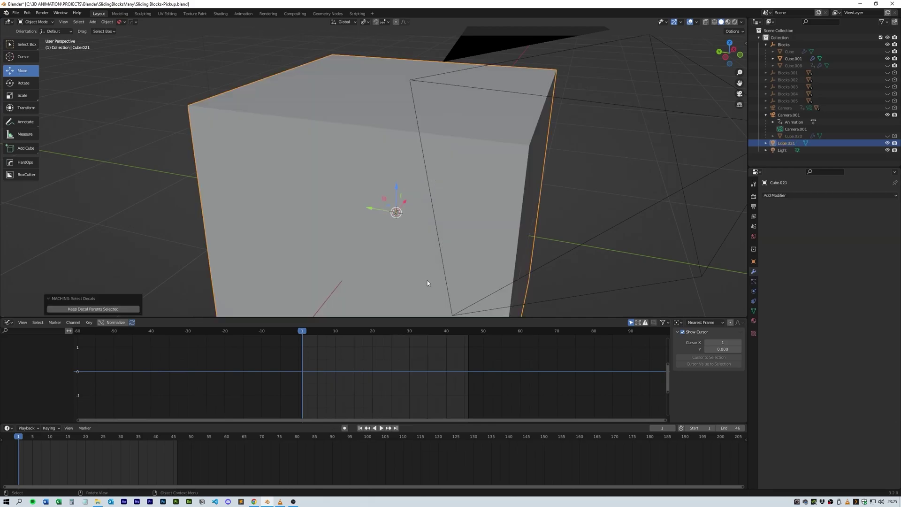
pyautogui.press('s')
pyautogui.click(408, 235)
pyautogui.moveTo(397, 192); pyautogui.dragTo(397, 171)
pyautogui.moveTo(397, 178); pyautogui.dragTo(290, 148)
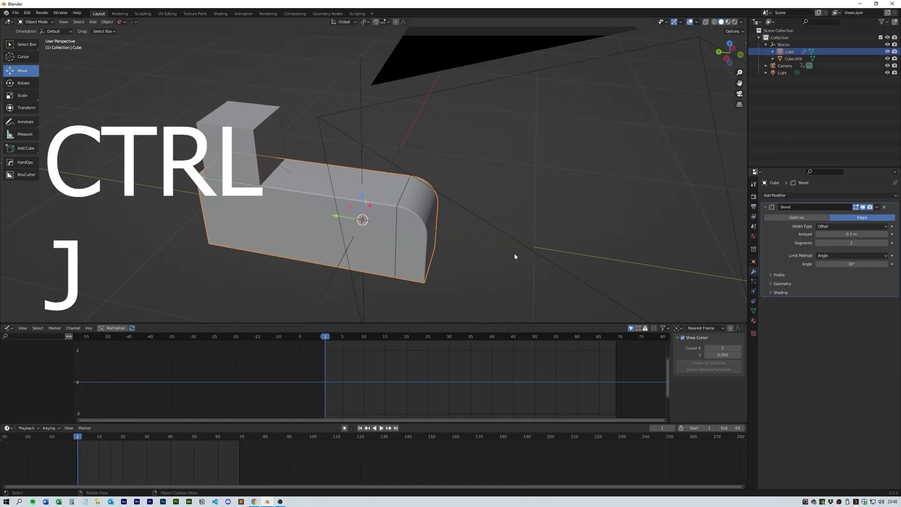
# Set the block's Bevel modifier to an amount of 0.013 m with 10 segments.
pyautogui.scroll(4, 515, 257)
pyautogui.moveTo(847, 234); pyautogui.dragTo(859, 234)
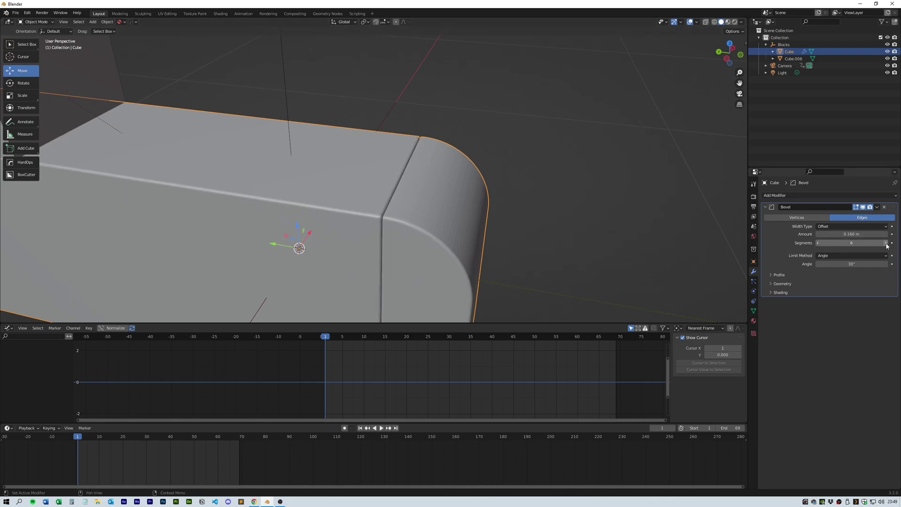
pyautogui.scroll(4, 570, 237)
pyautogui.scroll(-3, 585, 235)
pyautogui.scroll(2, 587, 235)
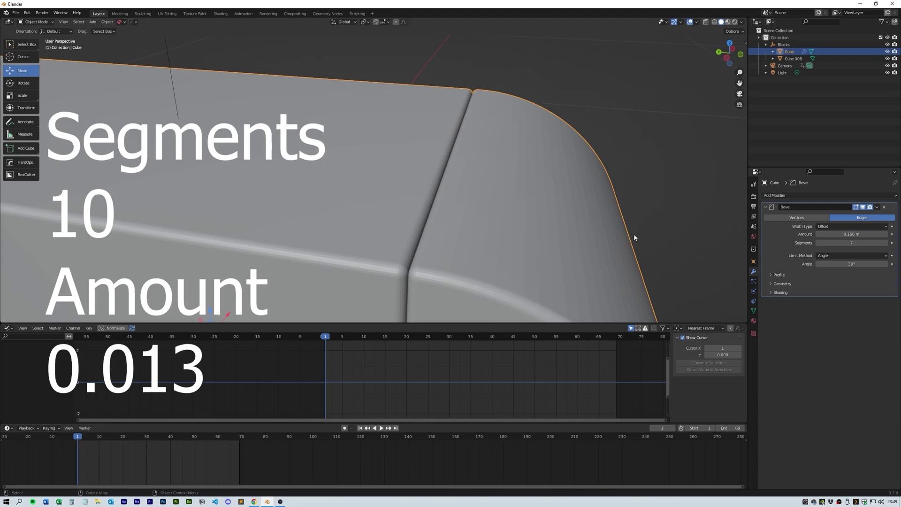
pyautogui.moveTo(851, 234); pyautogui.dragTo(836, 234)
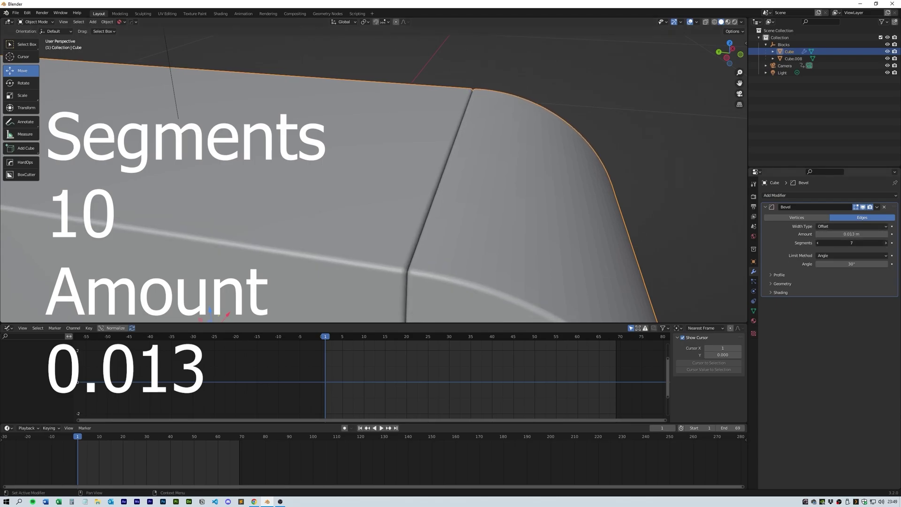
pyautogui.click(885, 244)
pyautogui.click(885, 243)
pyautogui.click(885, 244)
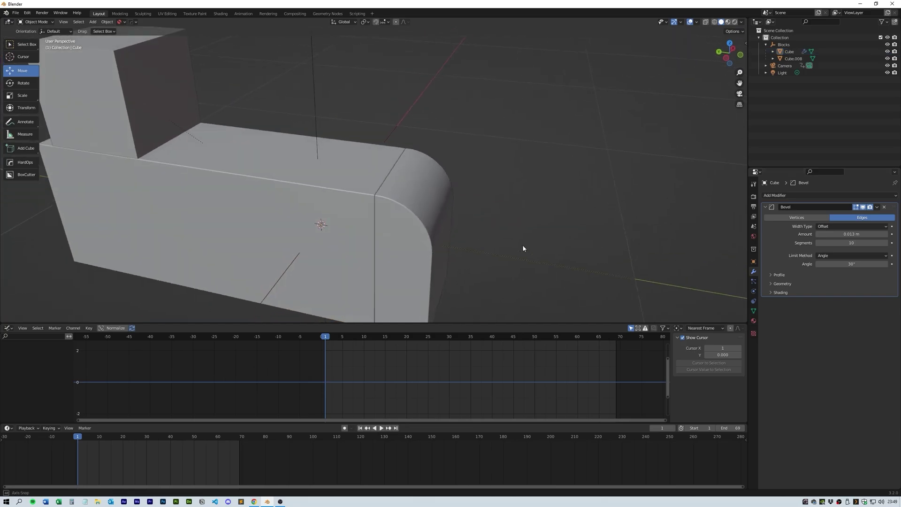
# Add an Array modifier to the block with a relative offset of X 0, Y 1 and Z 0.5.
pyautogui.rightClick(366, 207)
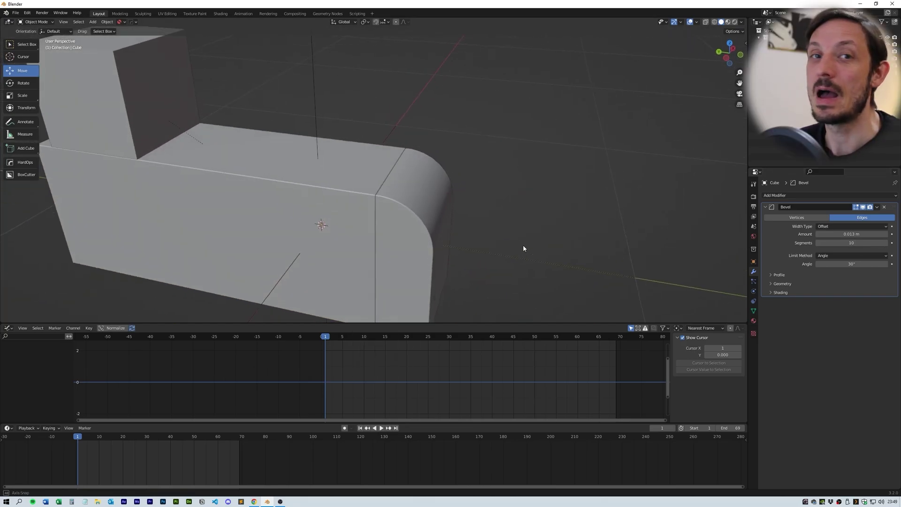
pyautogui.rightClick(366, 207)
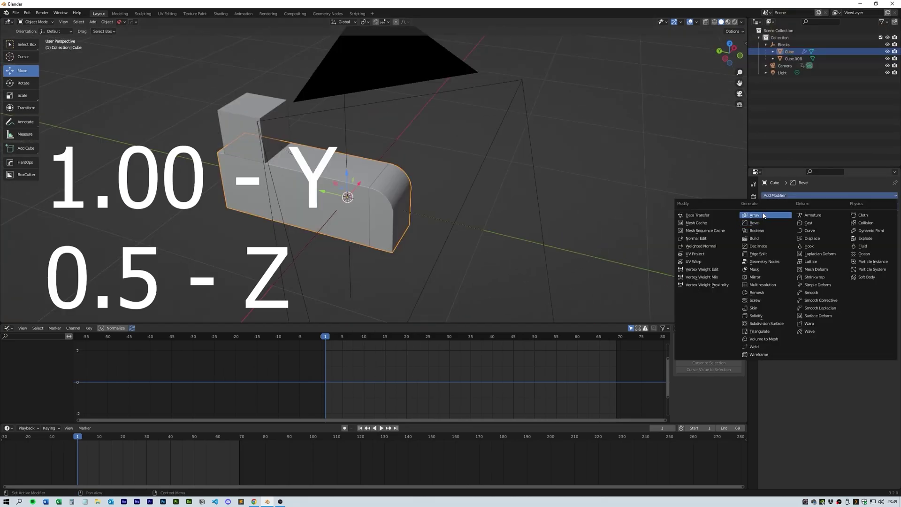
pyautogui.click(756, 210)
pyautogui.click(849, 258)
pyautogui.write('0')
pyautogui.press('Return')
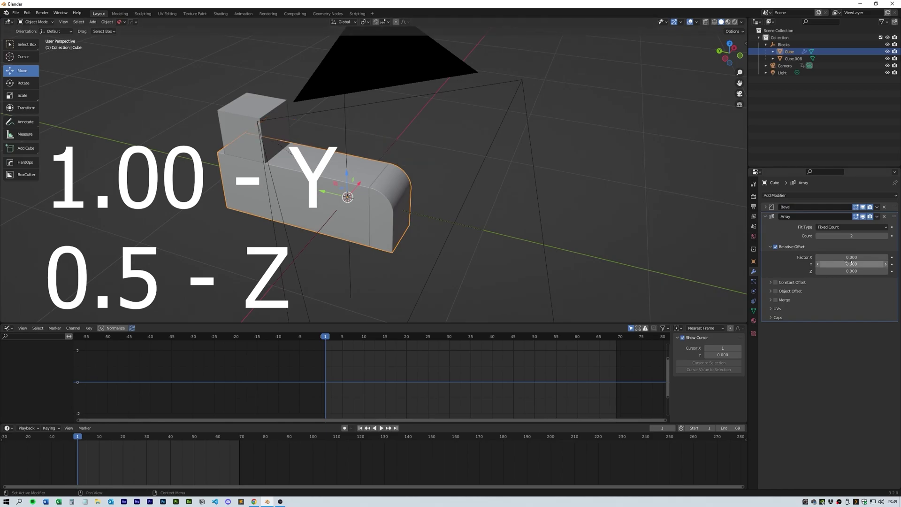
pyautogui.write('1')
pyautogui.press('Return')
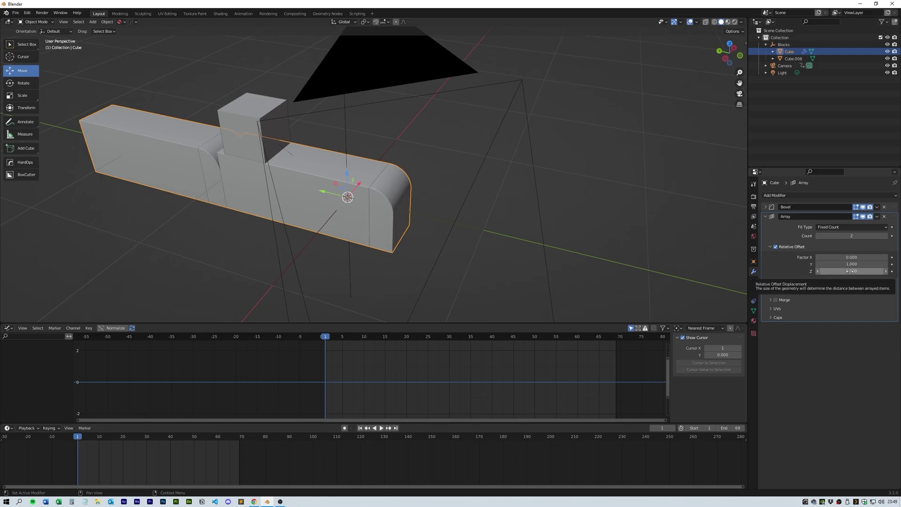
pyautogui.write('0.5')
pyautogui.press('Return')
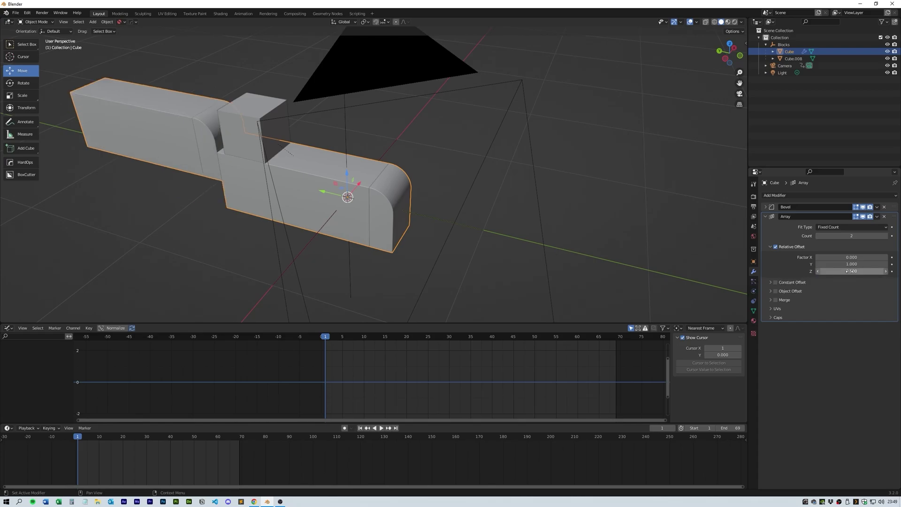
pyautogui.click(765, 217)
# Duplicate the arrayed block in place.
pyautogui.moveTo(488, 277)
pyautogui.mouseDown(button='middle')
pyautogui.moveTo(504, 262)
pyautogui.moveTo(499, 269)
pyautogui.mouseUp(button='middle')
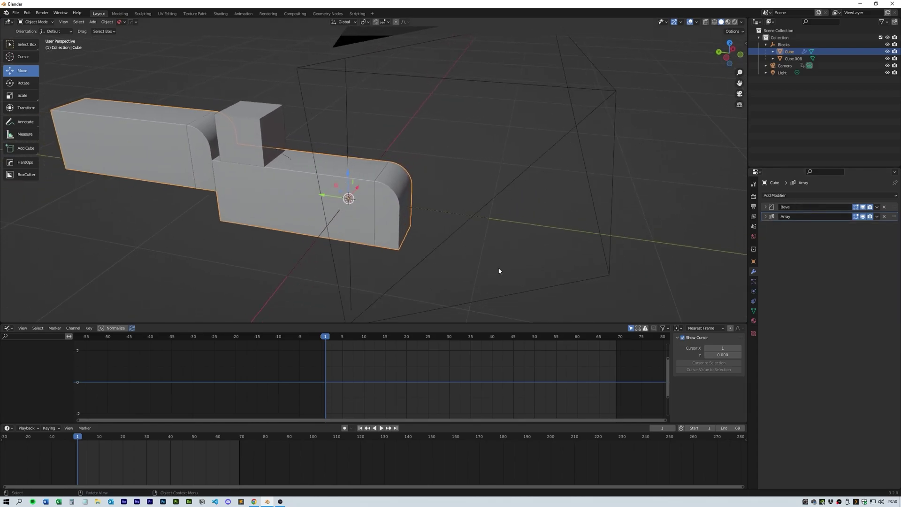
pyautogui.hotkey('shift', 'd')
pyautogui.rightClick(499, 270)
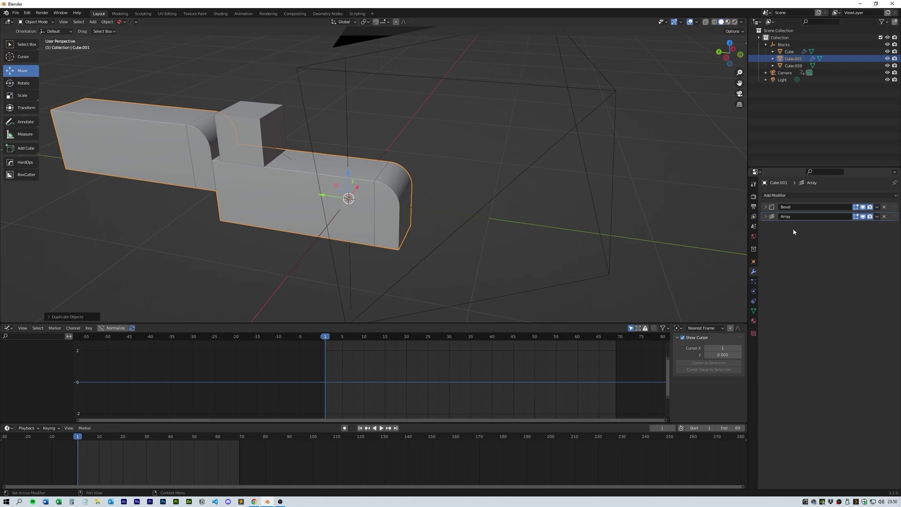
# Set the duplicate's array relative offset to Y -1 and Z -0.5.
pyautogui.click(766, 216)
pyautogui.doubleClick(851, 264)
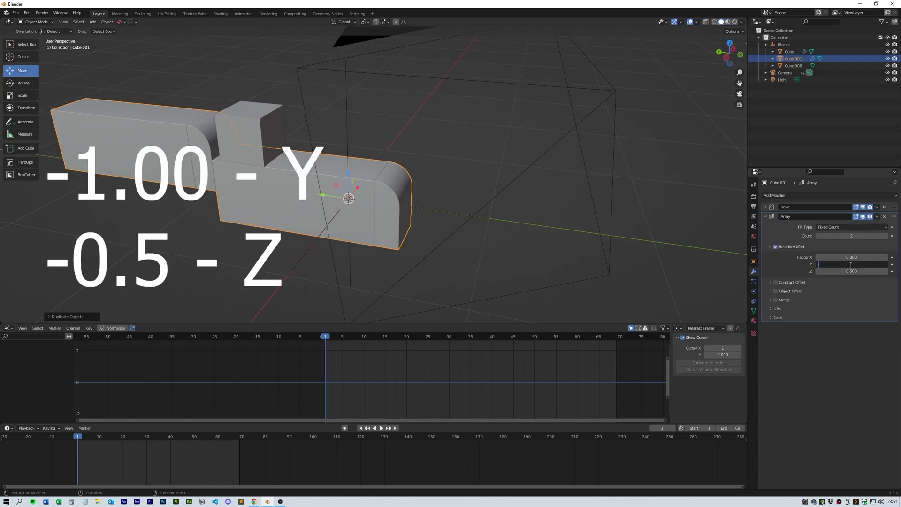
pyautogui.write('-1')
pyautogui.press('Return')
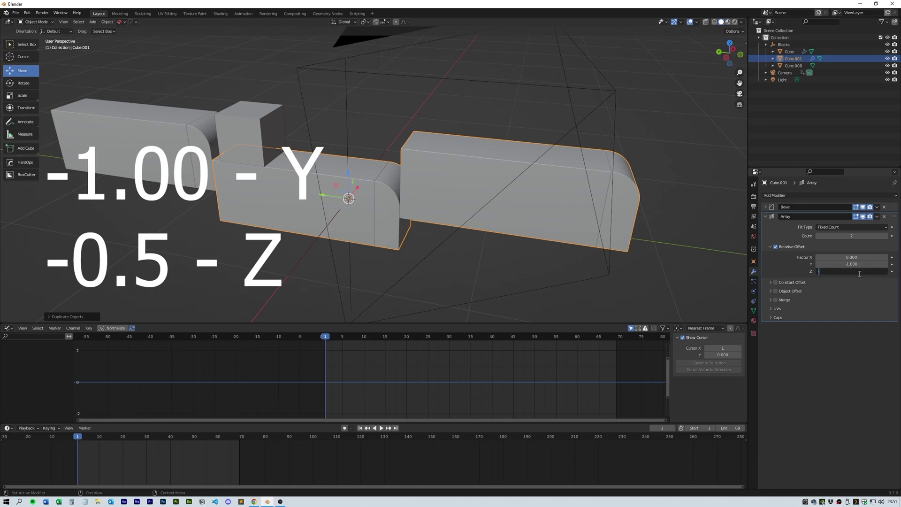
pyautogui.write('-0.5')
pyautogui.press('Return')
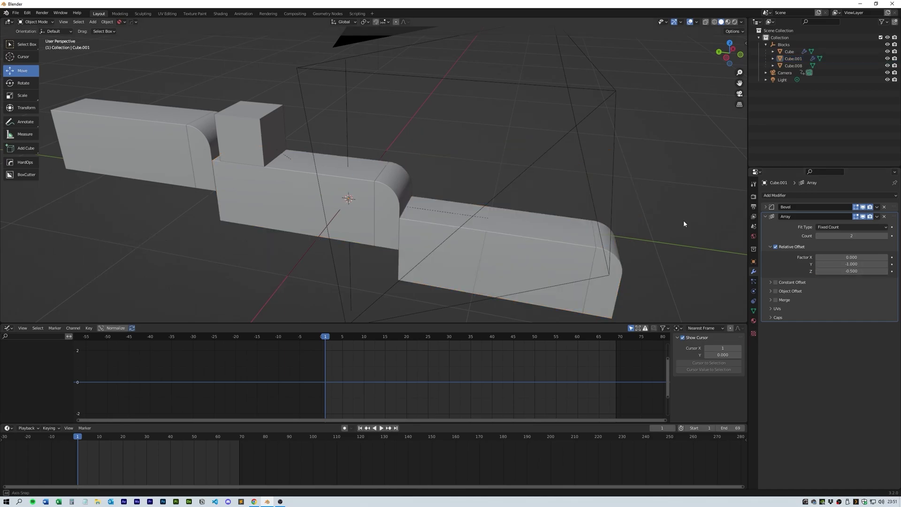
# Set the duplicate's array count to 3.
pyautogui.moveTo(684, 221)
pyautogui.mouseDown(button='middle')
pyautogui.moveTo(694, 209)
pyautogui.moveTo(685, 213)
pyautogui.mouseUp(button='middle')
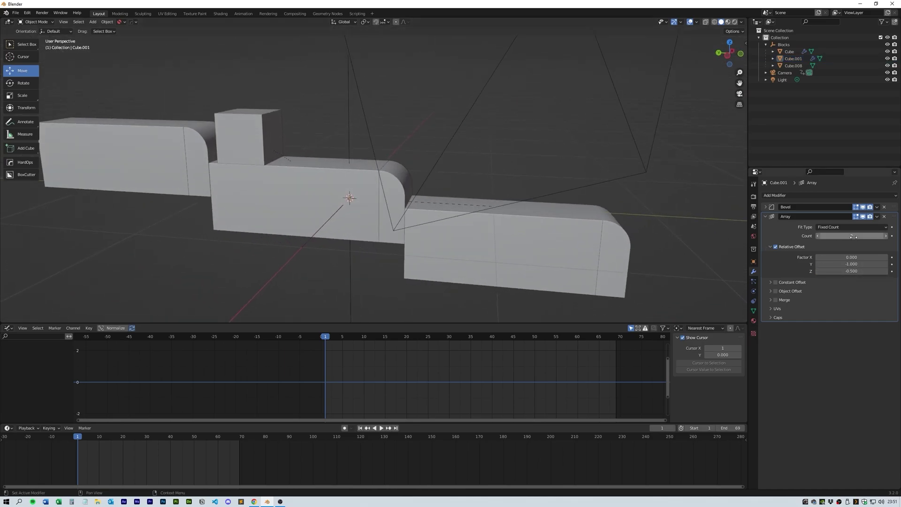
pyautogui.click(885, 236)
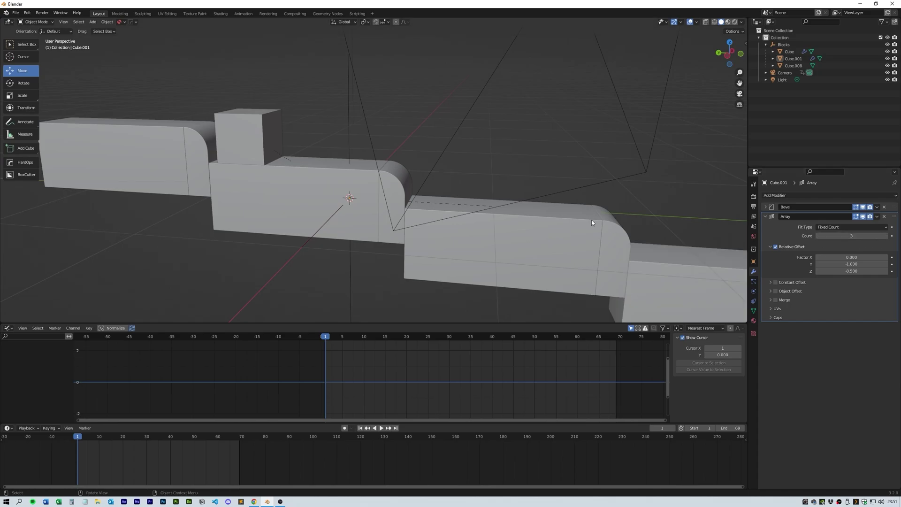
pyautogui.moveTo(588, 222); pyautogui.dragTo(545, 224, button='middle')
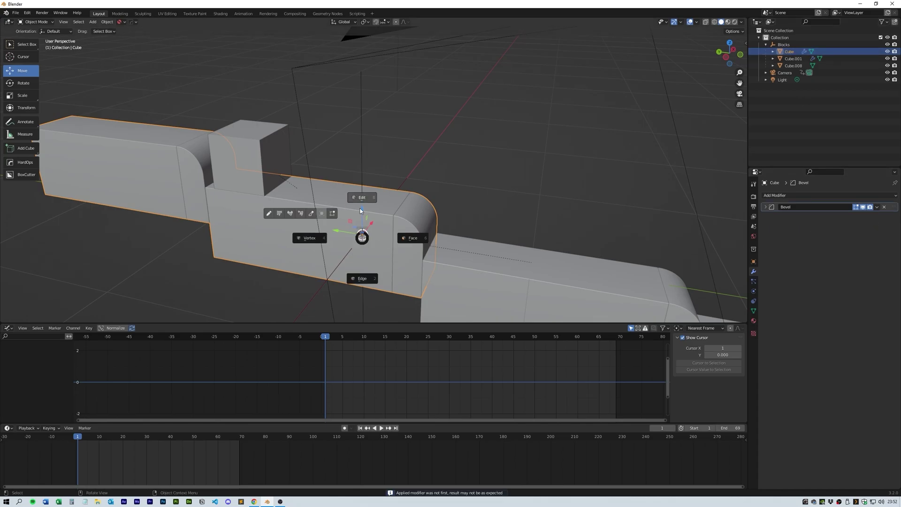
# Delete the linked geometry of the overlapping middle block from the upper row's mesh and return to Object Mode.
pyautogui.click(361, 250)
pyautogui.press('x')
pyautogui.click(349, 210)
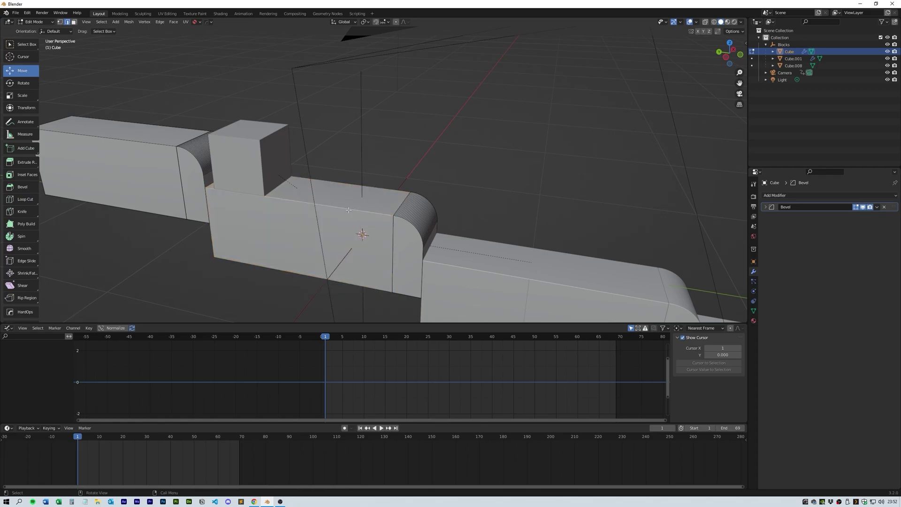
pyautogui.press('l')
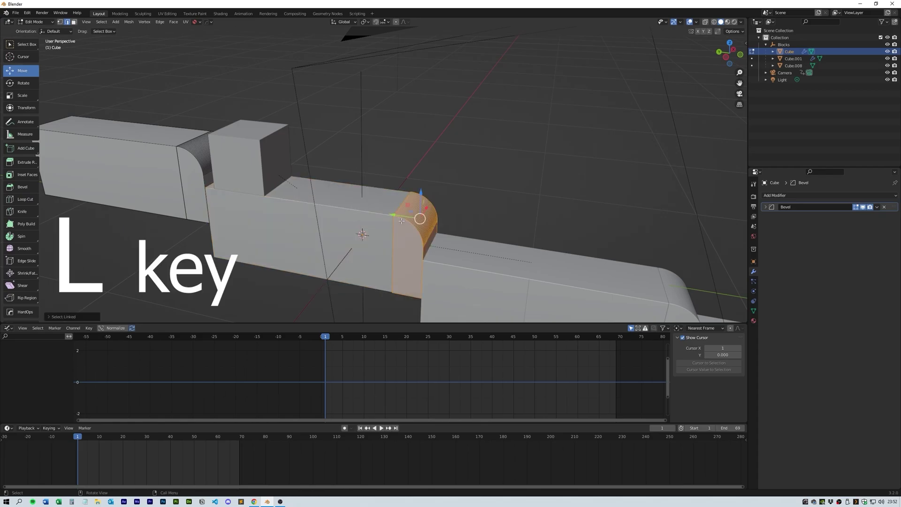
pyautogui.press('x')
pyautogui.click(401, 221)
pyautogui.moveTo(399, 245); pyautogui.dragTo(384, 245, button='middle')
pyautogui.press('Tab')
pyautogui.click(385, 205)
pyautogui.click(392, 209)
pyautogui.moveTo(391, 209); pyautogui.dragTo(425, 209, button='middle')
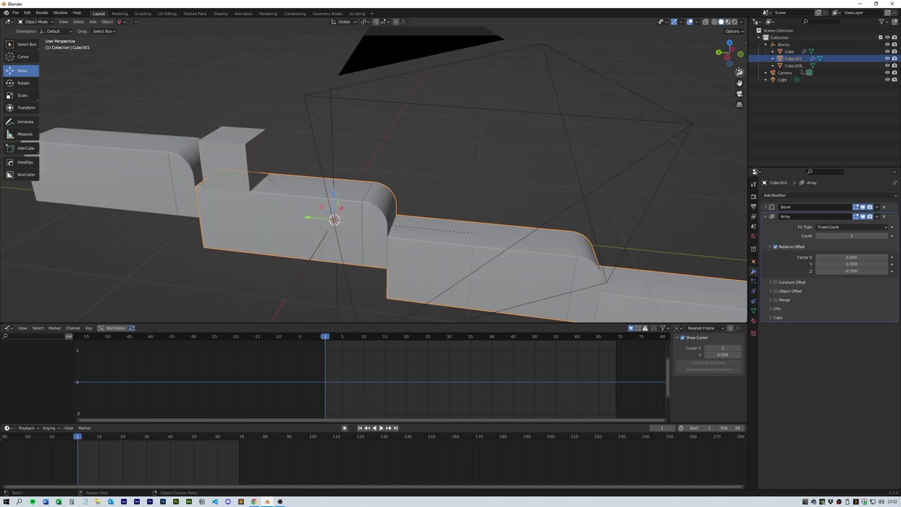
# Keyframe the small cube's location and rotation at frame 1, and again at frame 30 with the cube slid to the block's rounded edge.
pyautogui.click(725, 57)
pyautogui.scroll(2, 516, 158)
pyautogui.click(195, 154)
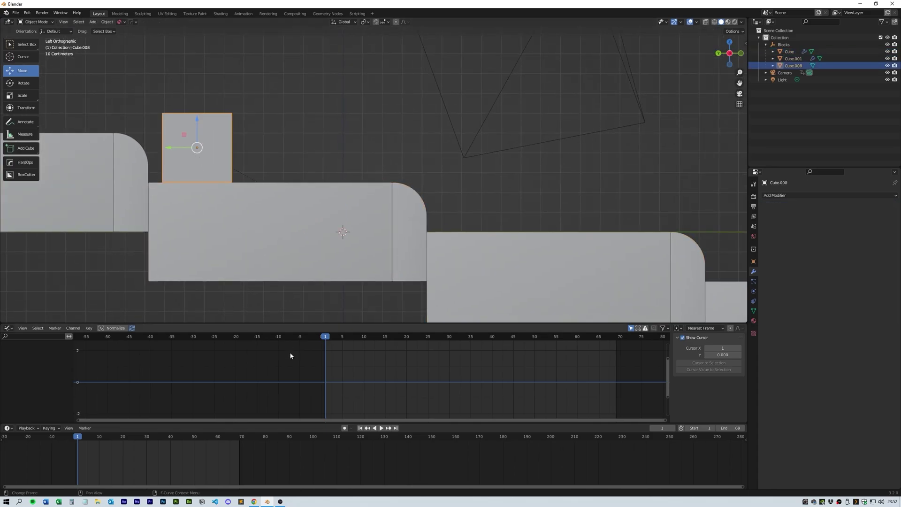
pyautogui.press('i')
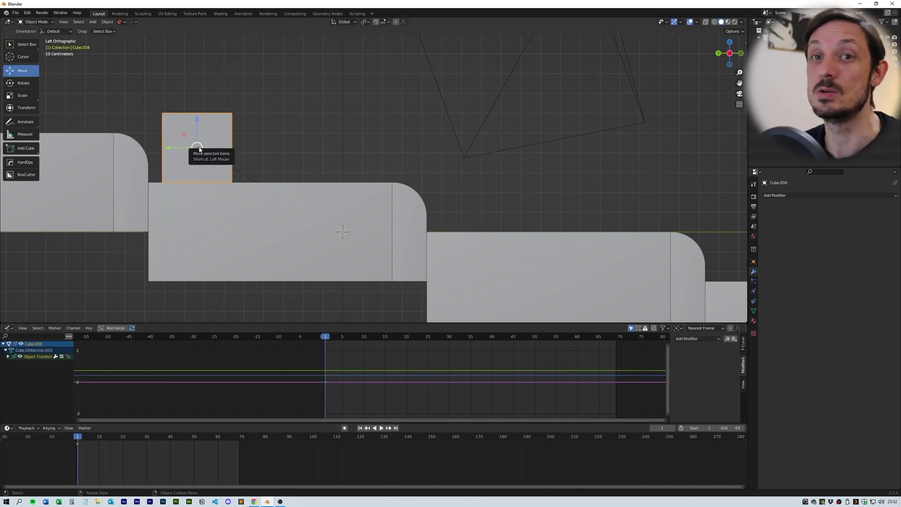
pyautogui.moveTo(170, 150); pyautogui.dragTo(367, 153)
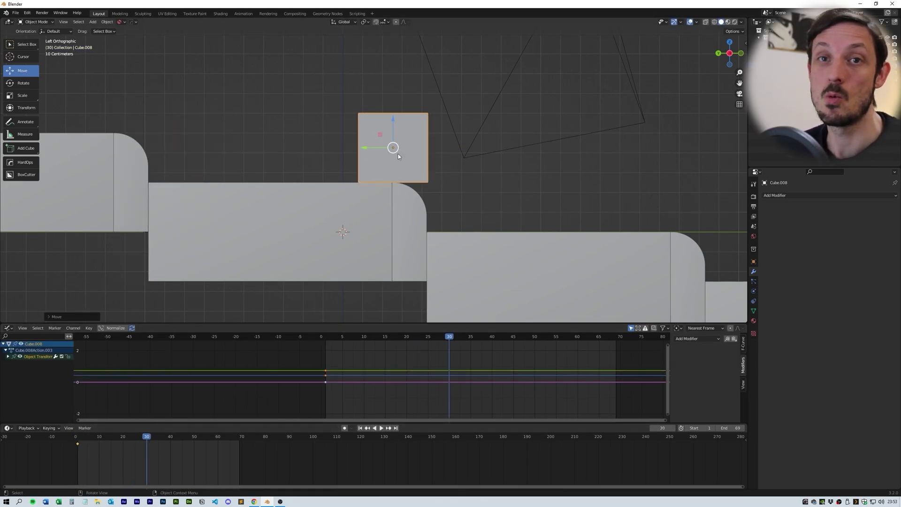
pyautogui.press('i')
# At frame 34, move the small cube past the rounded edge, set its X rotation to 90° and keyframe it.
pyautogui.press('r')
pyautogui.click(399, 149)
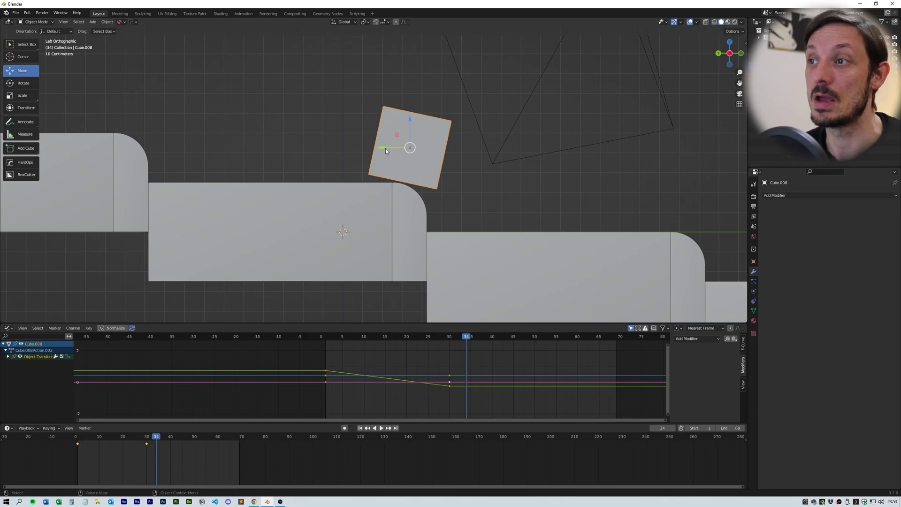
pyautogui.press('i')
pyautogui.click(405, 152)
pyautogui.moveTo(376, 148); pyautogui.dragTo(439, 149)
pyautogui.press('r')
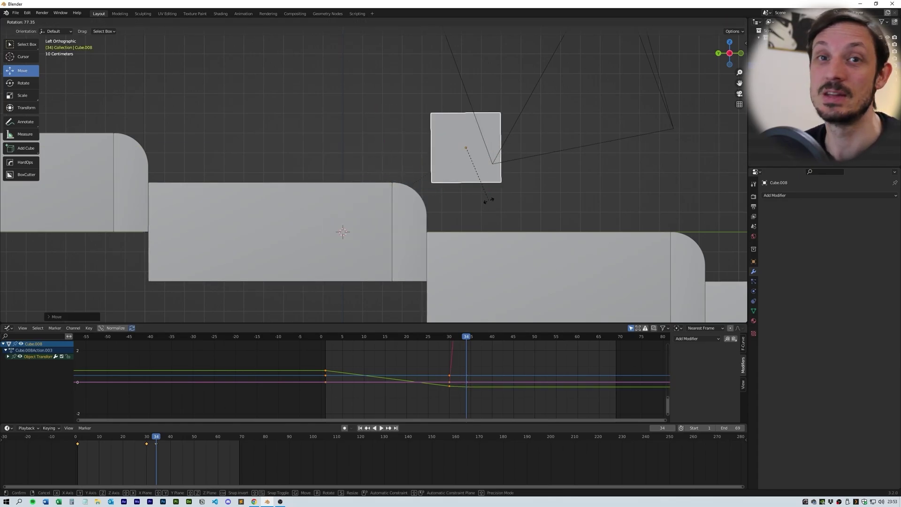
pyautogui.click(489, 201)
pyautogui.click(753, 262)
pyautogui.click(855, 240)
pyautogui.press('i')
# Lower the small cube onto the top of the next block and keyframe it at frame 34.
pyautogui.moveTo(466, 122); pyautogui.dragTo(467, 168)
pyautogui.scroll(9, 471, 223)
pyautogui.moveTo(478, 52); pyautogui.dragTo(478, 56)
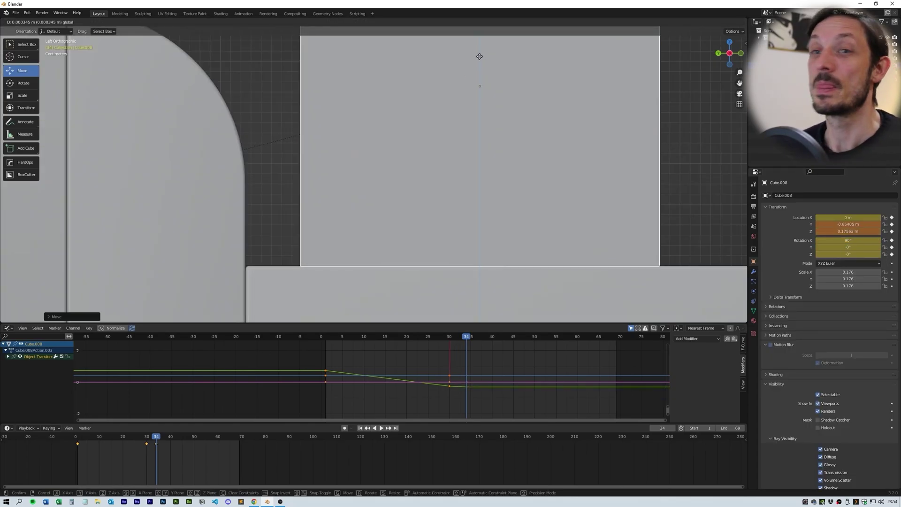
pyautogui.scroll(-7, 374, 177)
pyautogui.press('i')
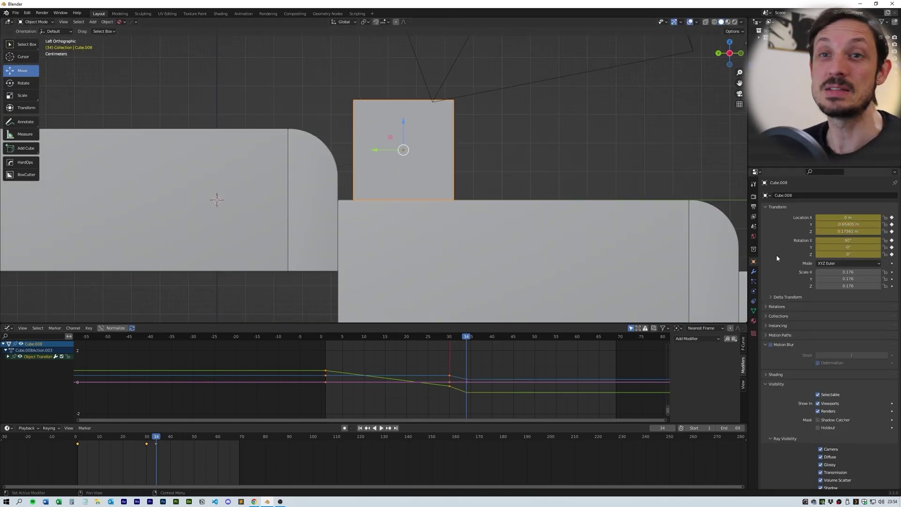
# Play the animation to check how the cube slides and tips over the step.
pyautogui.scroll(-3, 422, 197)
pyautogui.moveTo(472, 230); pyautogui.dragTo(439, 247, button='middle')
pyautogui.moveTo(462, 337); pyautogui.dragTo(360, 428)
pyautogui.press('space')
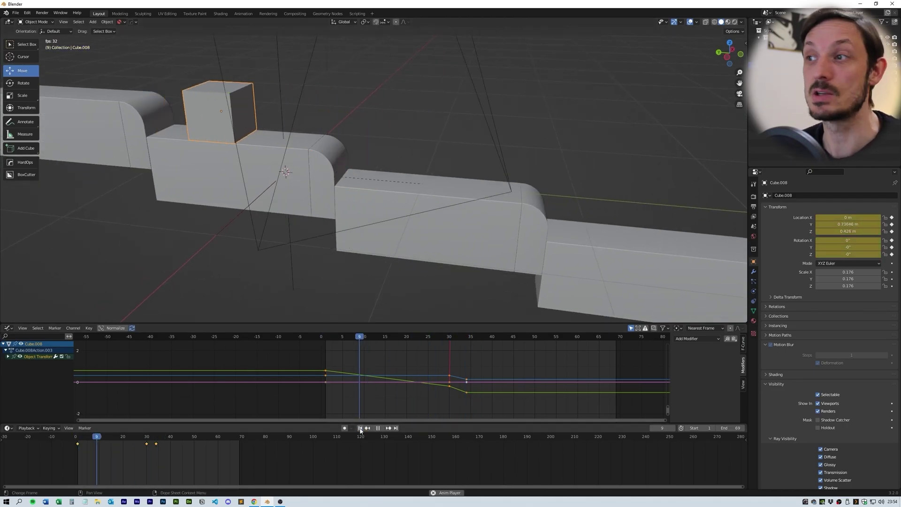
pyautogui.press('space')
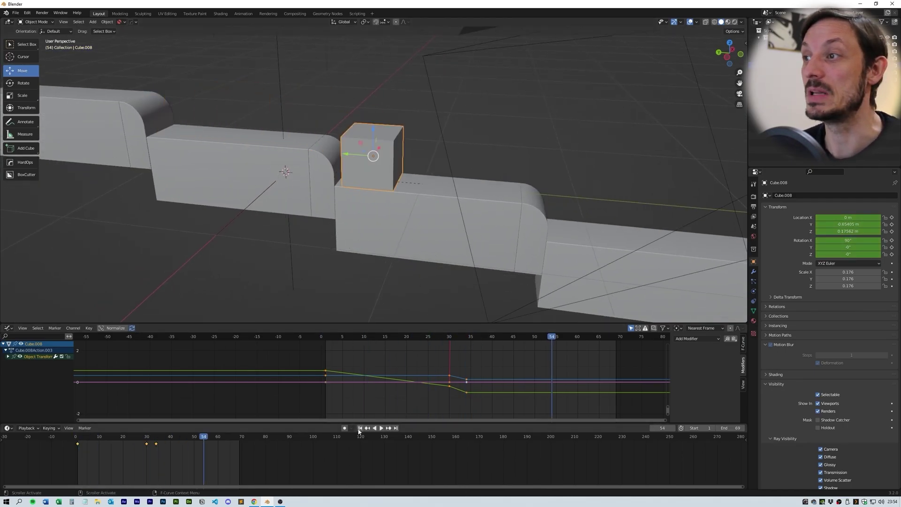
pyautogui.click(360, 428)
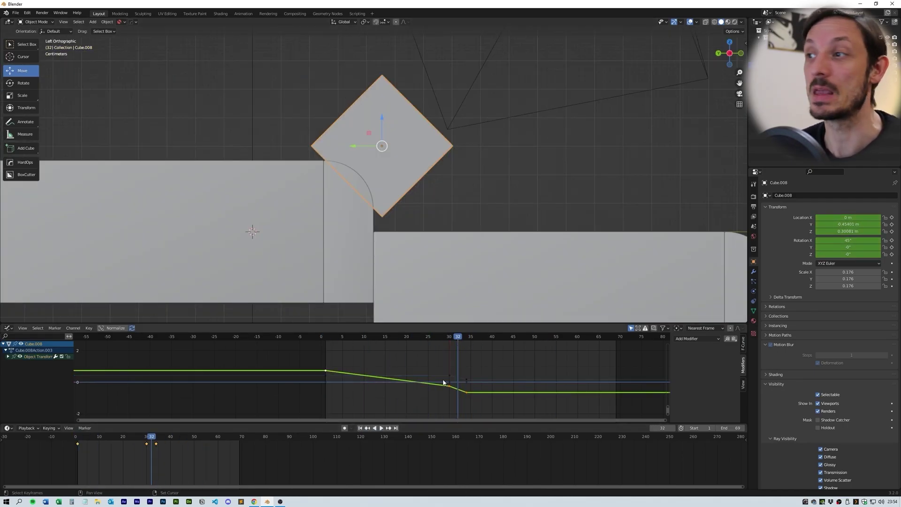
# Set the keyframes of the small cube's animation curves to Bezier interpolation.
pyautogui.click(468, 374)
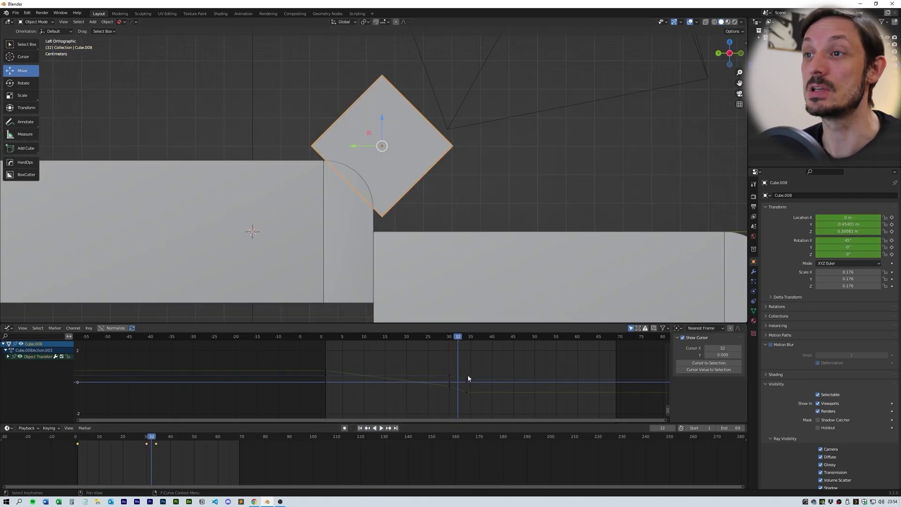
pyautogui.click(467, 396)
pyautogui.rightClick(466, 395)
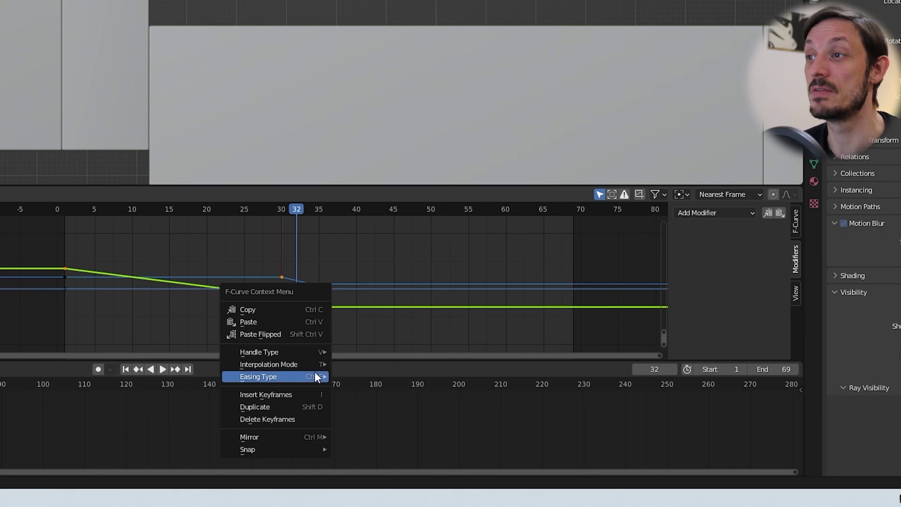
pyautogui.moveTo(424, 408)
pyautogui.click(357, 311)
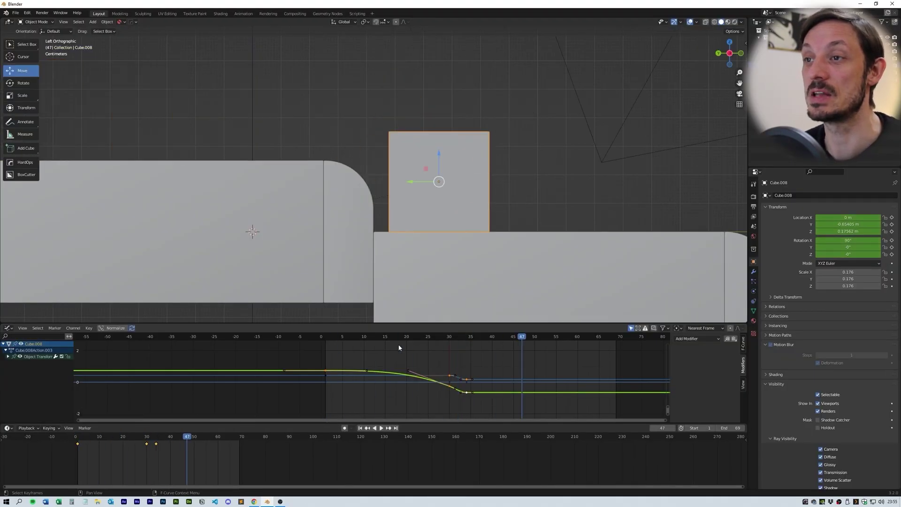
# Reshape the cube's Y Location curve so its last key sits at about -0.77 m, and retime the final keyframes to frame 38.
pyautogui.keyDown('shift'); pyautogui.moveTo(399, 346); pyautogui.dragTo(454, 348, button='right'); pyautogui.keyUp('shift')
pyautogui.scroll(10, 472, 383)
pyautogui.moveTo(449, 402)
pyautogui.mouseDown()
pyautogui.moveTo(435, 396)
pyautogui.moveTo(459, 408)
pyautogui.mouseUp()
pyautogui.click(424, 390)
pyautogui.moveTo(459, 341); pyautogui.dragTo(458, 343)
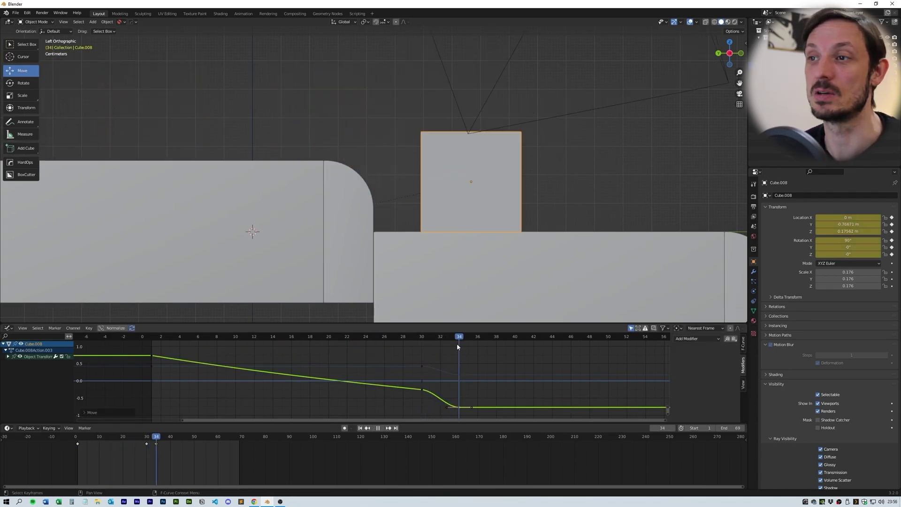
pyautogui.moveTo(161, 447); pyautogui.dragTo(170, 447)
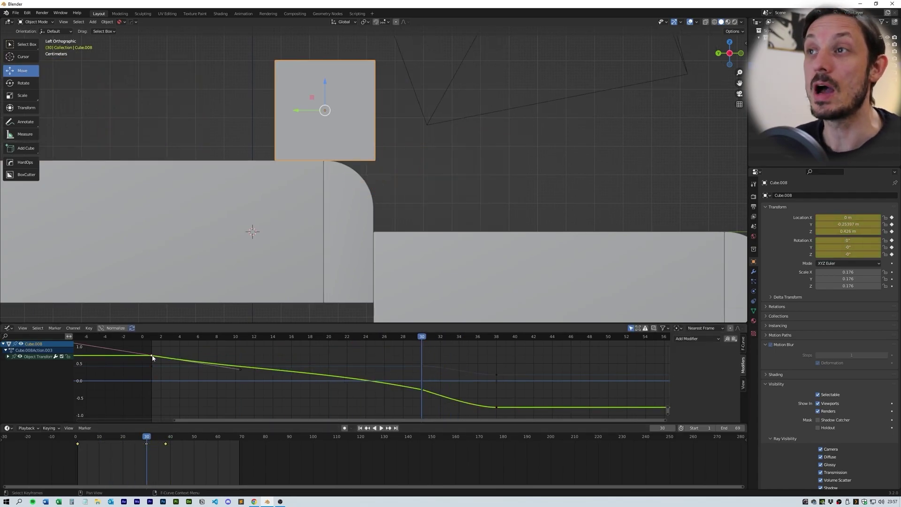
# Add a Cycles modifier to the cube's Y Location curve with Before and After Mode set to Repeat with Offset.
pyautogui.click(7, 357)
pyautogui.click(30, 375)
pyautogui.click(30, 369)
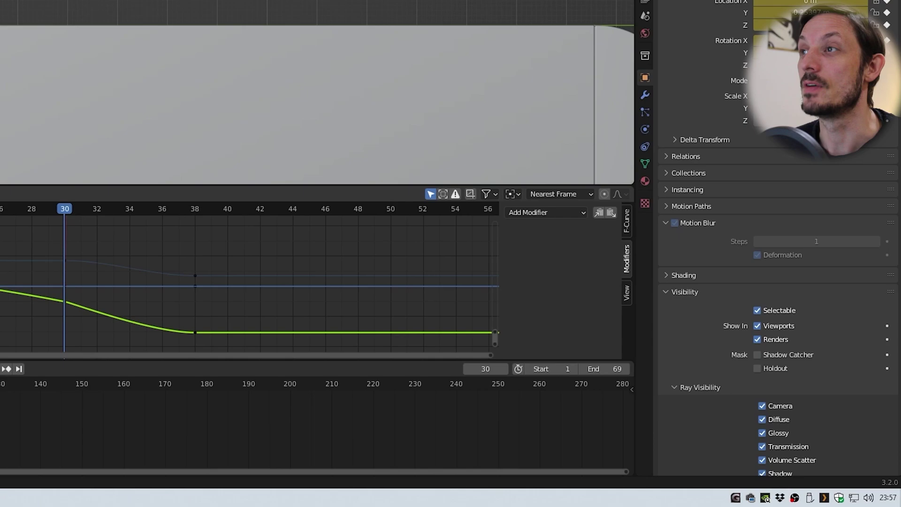
pyautogui.scroll(-12, 370, 378)
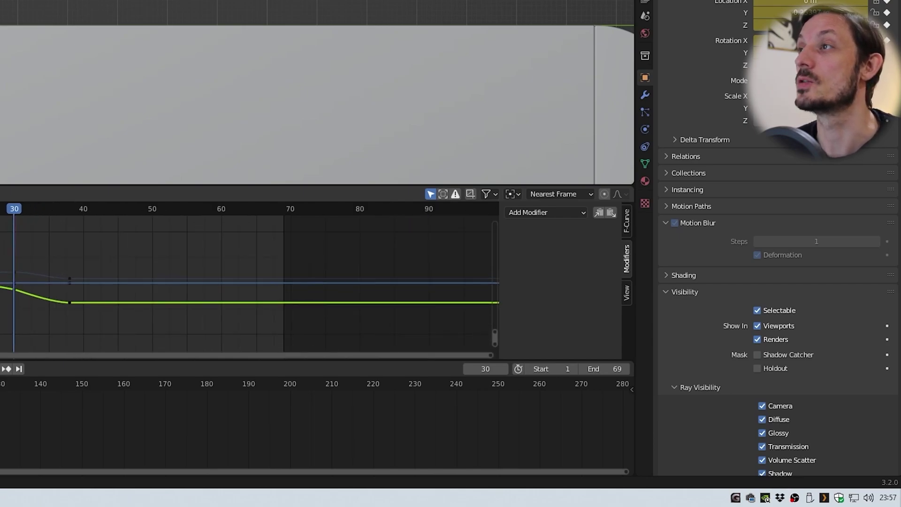
pyautogui.moveTo(40, 272); pyautogui.dragTo(26, 271, button='middle')
pyautogui.click(566, 217)
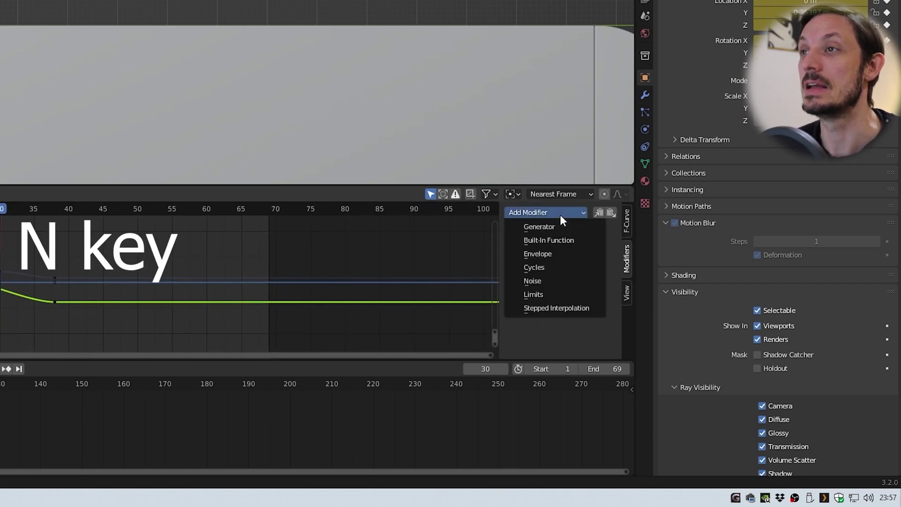
pyautogui.click(561, 263)
pyautogui.click(582, 251)
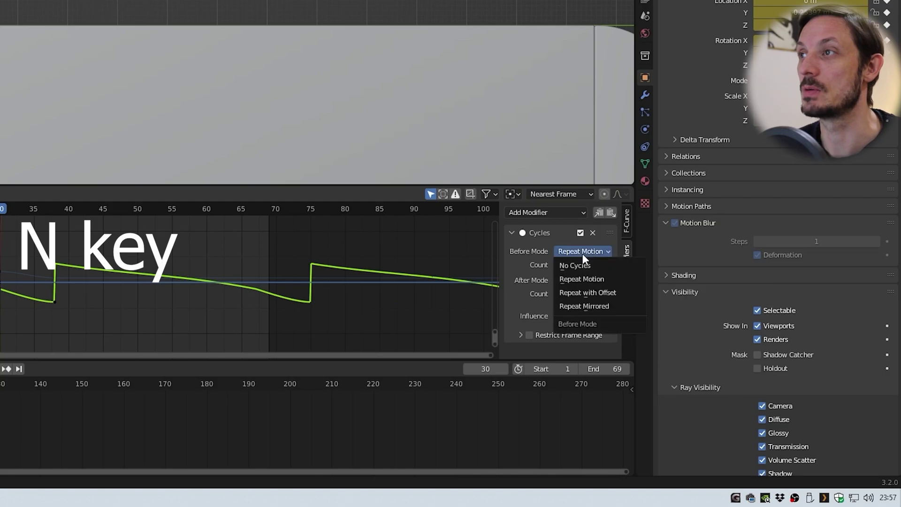
pyautogui.click(589, 294)
pyautogui.click(582, 280)
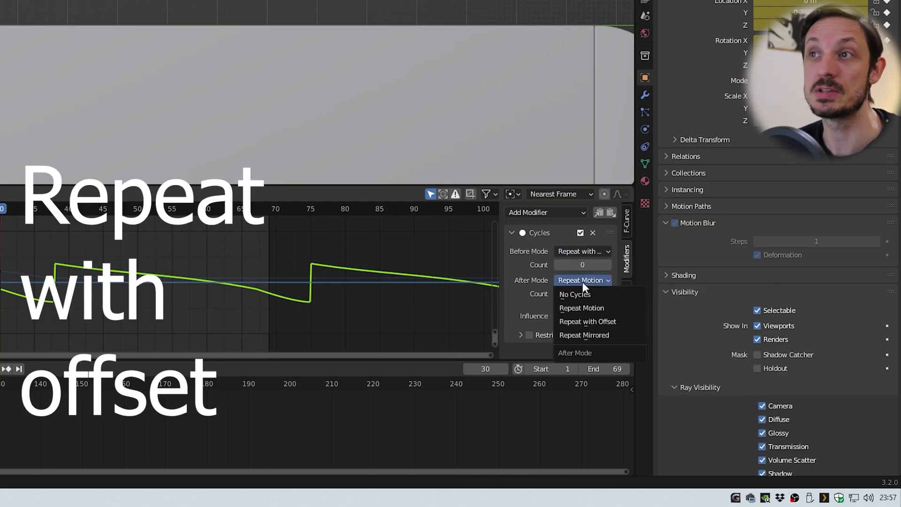
pyautogui.click(589, 319)
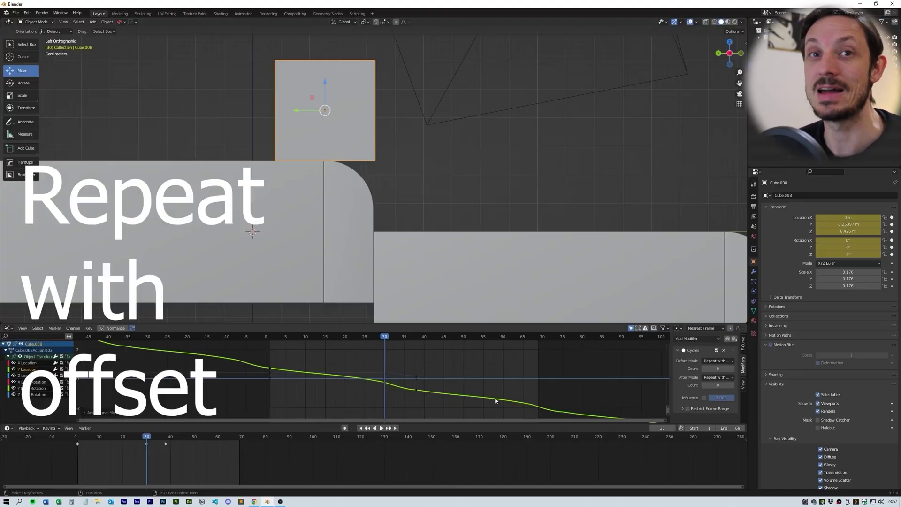
# Play the repeating motion and adjust the Y Location curve's keyframe near frame 30.
pyautogui.click(380, 427)
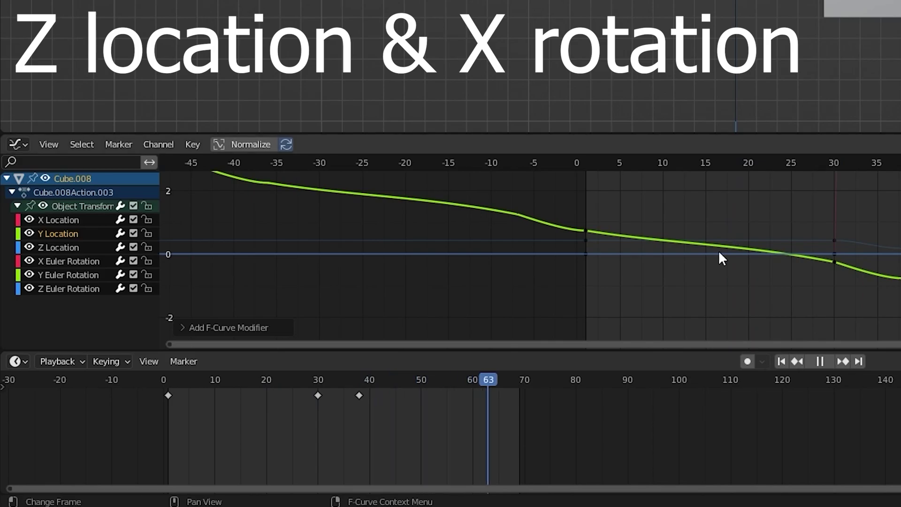
pyautogui.click(733, 249)
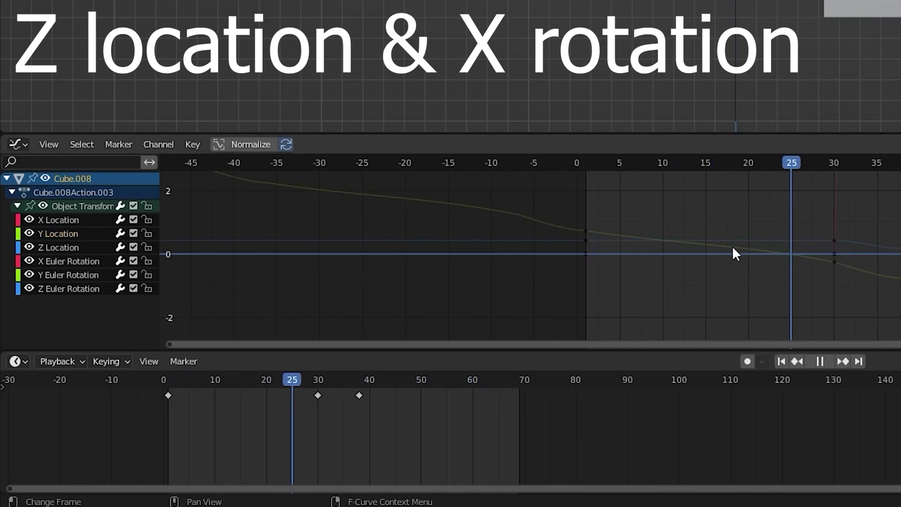
pyautogui.click(830, 264)
pyautogui.click(747, 250)
pyautogui.press('g')
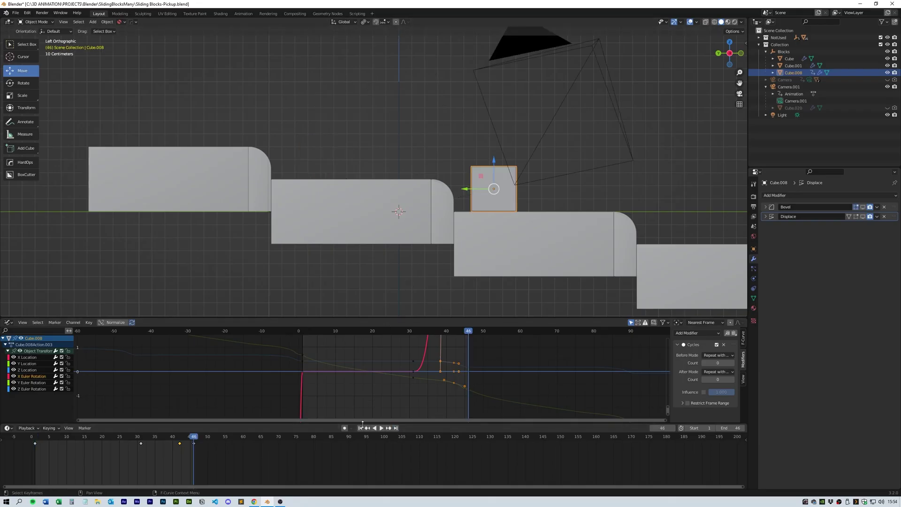
# At frame 1, add a cube, shrink it to about the sliding cube's size and move it about 0.41 m up and 0.81 m along Y.
pyautogui.hotkey('shift', 'Left')
pyautogui.moveTo(416, 219); pyautogui.dragTo(387, 267, button='middle')
pyautogui.hotkey('shift', 'a')
pyautogui.click(422, 262)
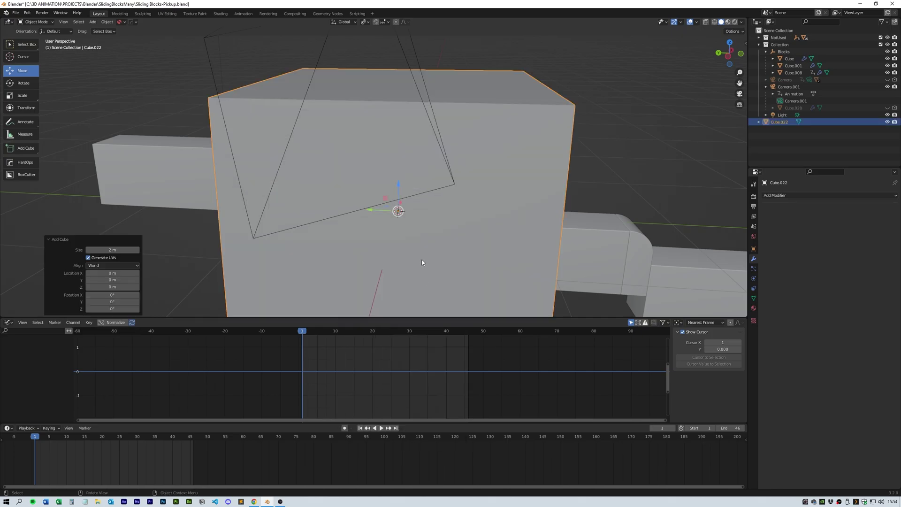
pyautogui.press('s')
pyautogui.click(402, 227)
pyautogui.moveTo(400, 188); pyautogui.dragTo(401, 133)
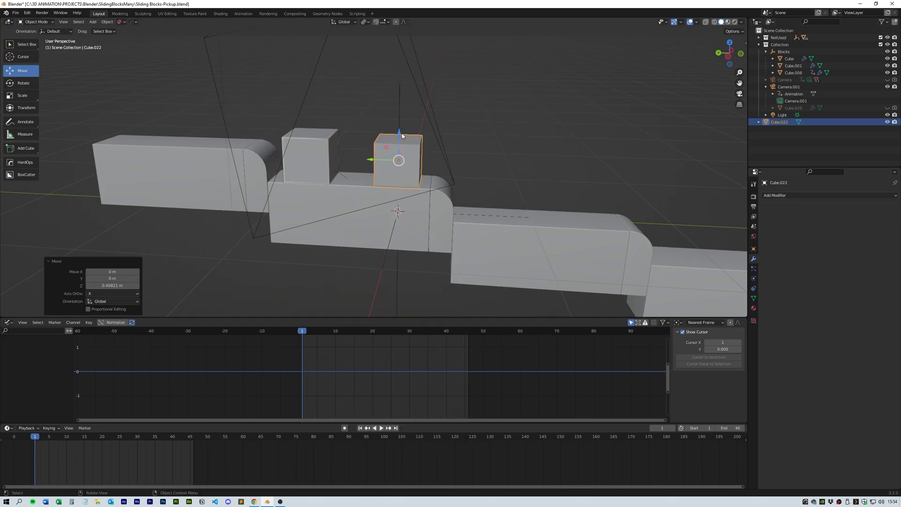
pyautogui.moveTo(372, 160); pyautogui.dragTo(255, 150)
# Scale the new cube by about 0.39 and fit it into the gap between the upper block and the sliding cube.
pyautogui.click(728, 56)
pyautogui.keyDown('shift'); pyautogui.moveTo(484, 179); pyautogui.dragTo(524, 166, button='middle'); pyautogui.keyUp('shift')
pyautogui.scroll(1, 526, 171)
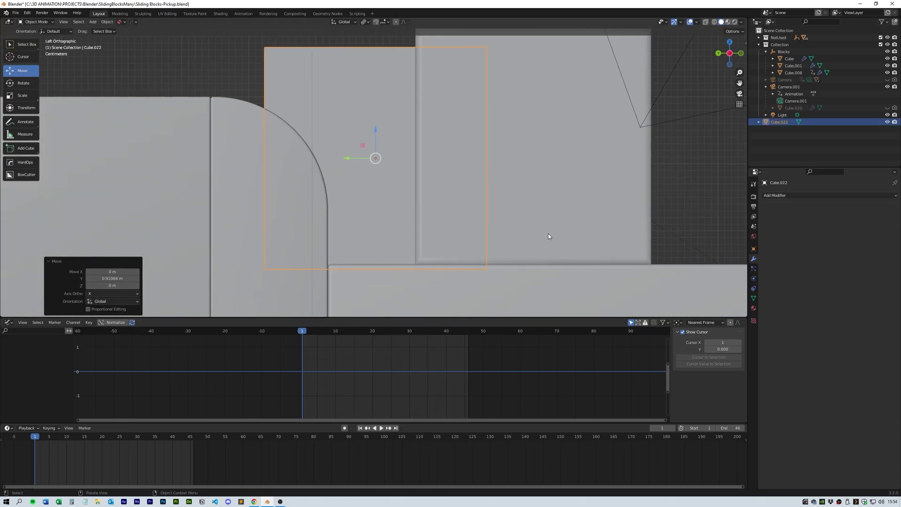
pyautogui.press('s')
pyautogui.click(451, 160)
pyautogui.press('g')
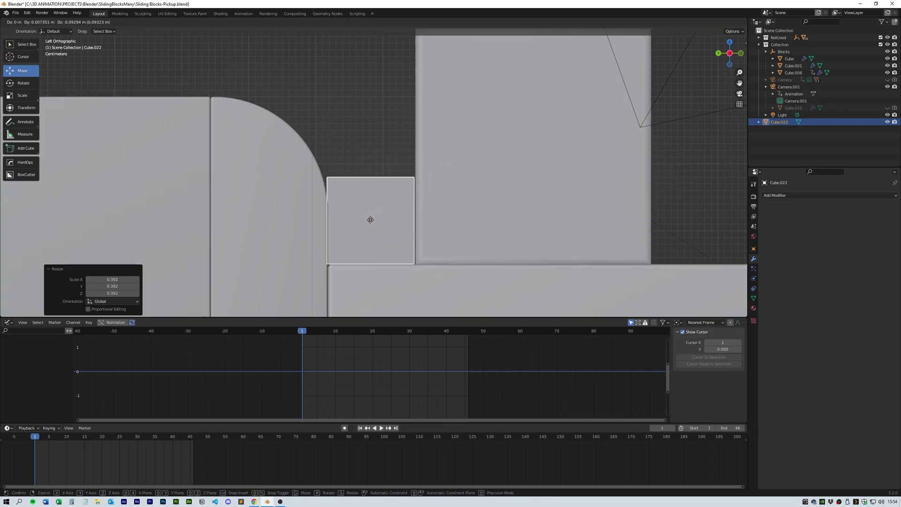
pyautogui.click(448, 222)
# At frame 46, move the spacer cube into the gap behind the sliding cube on the next block to compare the spacing.
pyautogui.moveTo(486, 192); pyautogui.dragTo(423, 170, button='middle')
pyautogui.click(726, 59)
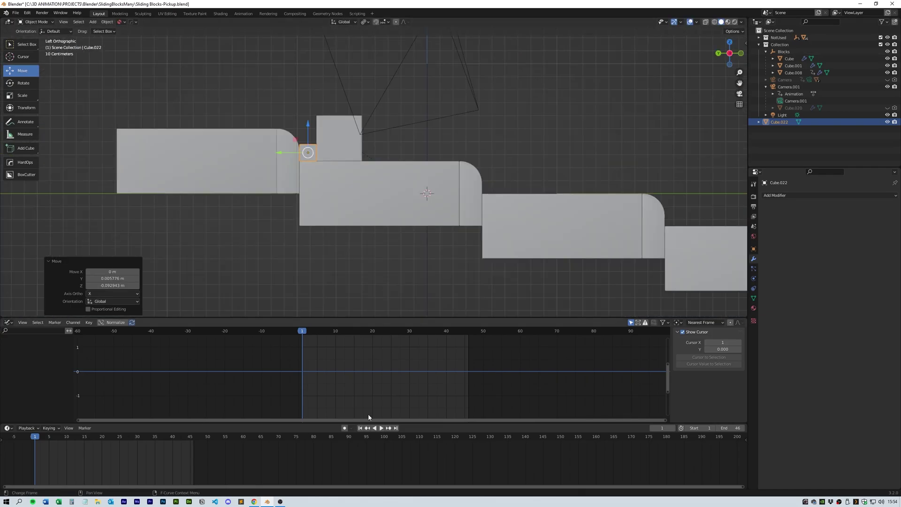
pyautogui.click(396, 427)
pyautogui.press('g')
pyautogui.click(424, 169)
pyautogui.press('KP_Decimal')
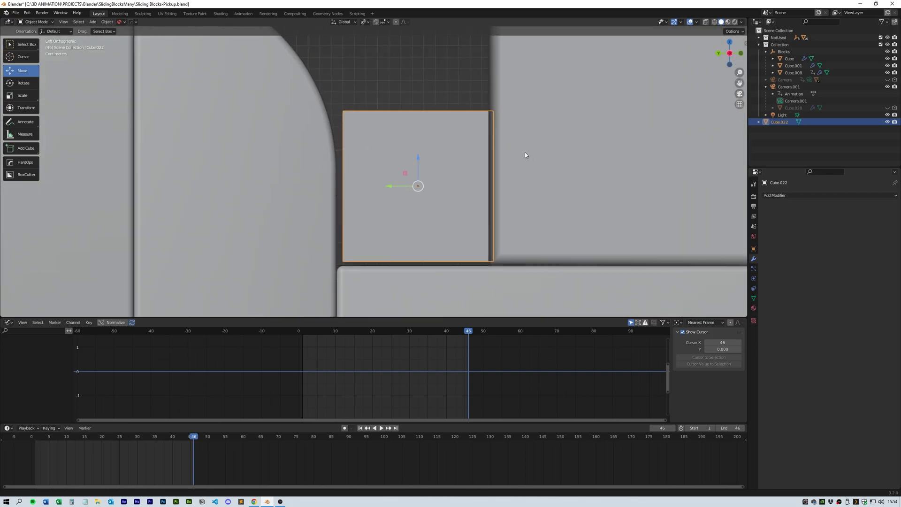
pyautogui.moveTo(414, 193); pyautogui.dragTo(440, 194, button='middle')
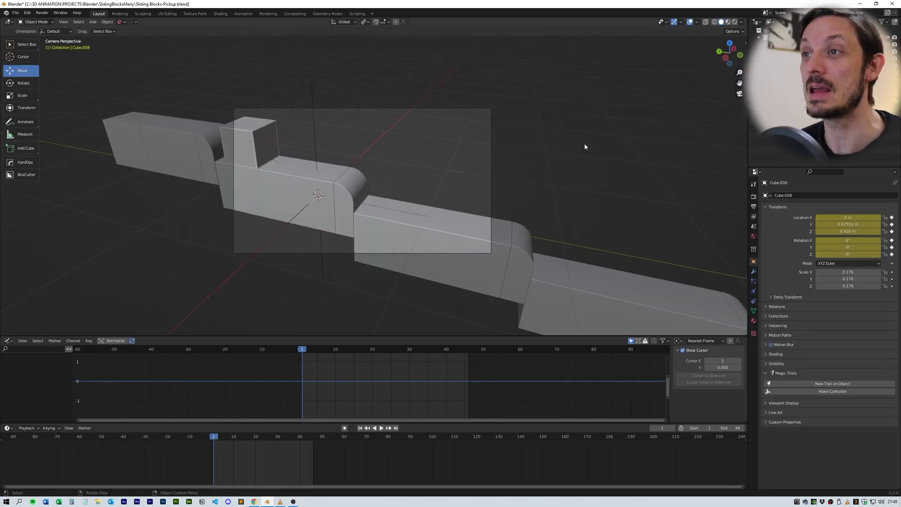
# Set the output Resolution Y to 1920 px for a square frame.
pyautogui.click(856, 212)
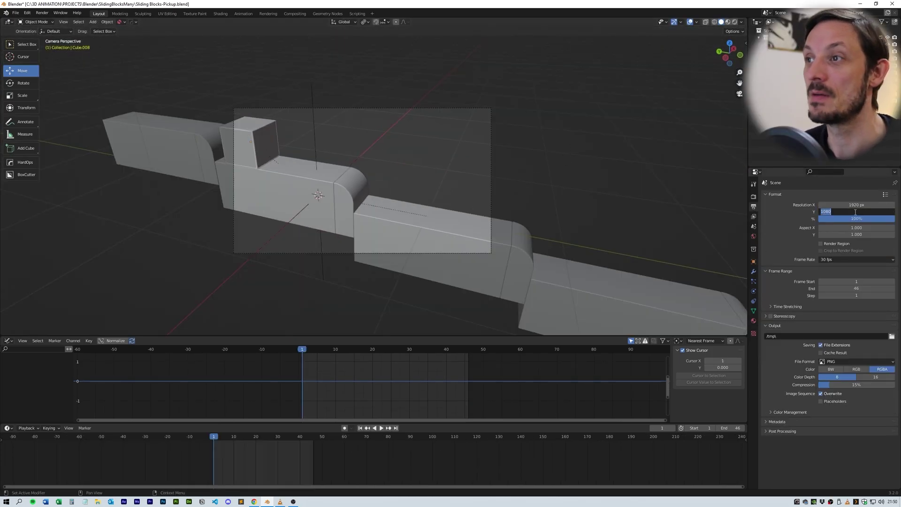
pyautogui.write('1920')
pyautogui.press('Return')
# Move the active camera to about Y -0.136 m and Z 1.583 m to frame the sliding cube.
pyautogui.click(491, 197)
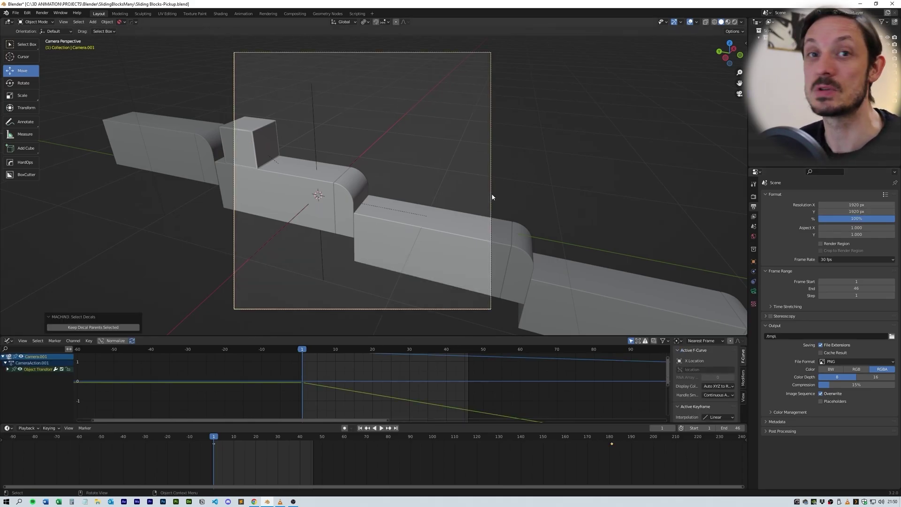
pyautogui.click(754, 262)
pyautogui.moveTo(847, 247); pyautogui.dragTo(868, 224)
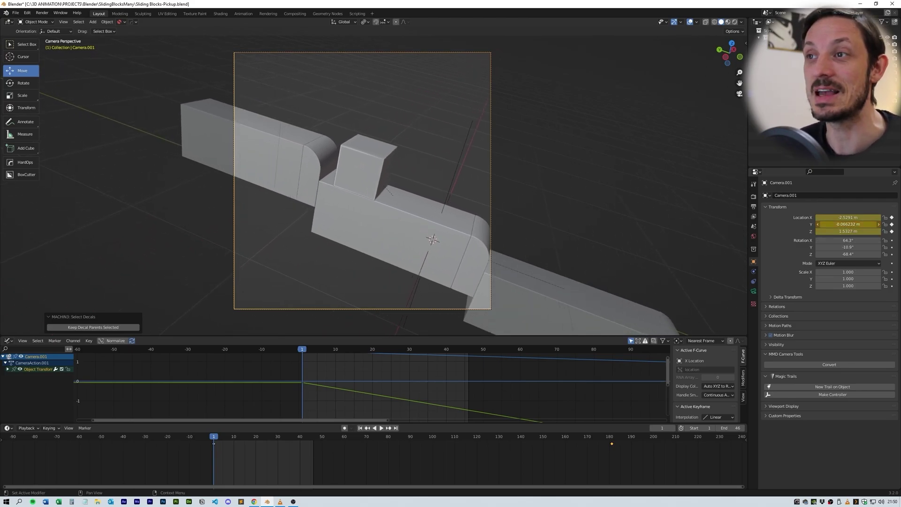
pyautogui.moveTo(848, 225)
pyautogui.mouseDown()
pyautogui.moveTo(836, 224)
pyautogui.moveTo(859, 231)
pyautogui.mouseUp()
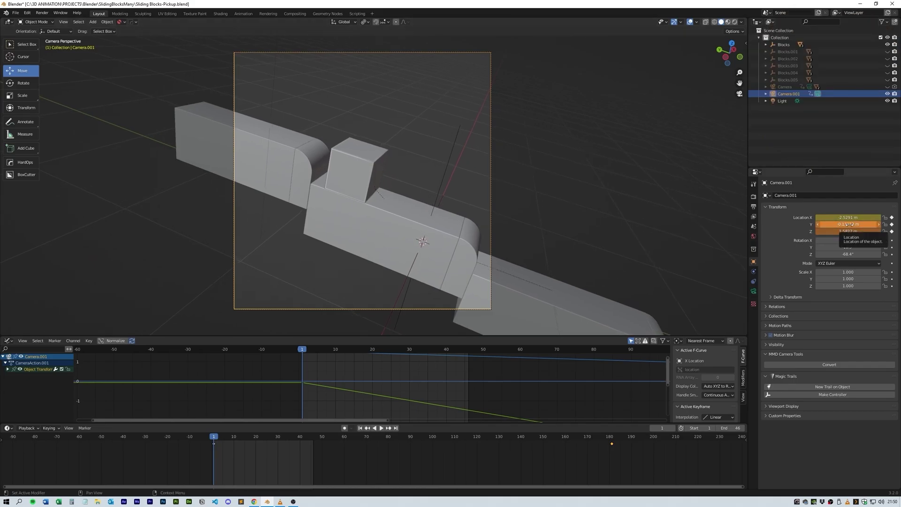
# Duplicate the sliding cube in place and parent the copy to the camera as Object, keeping its transform.
pyautogui.hotkey('shift', 'd')
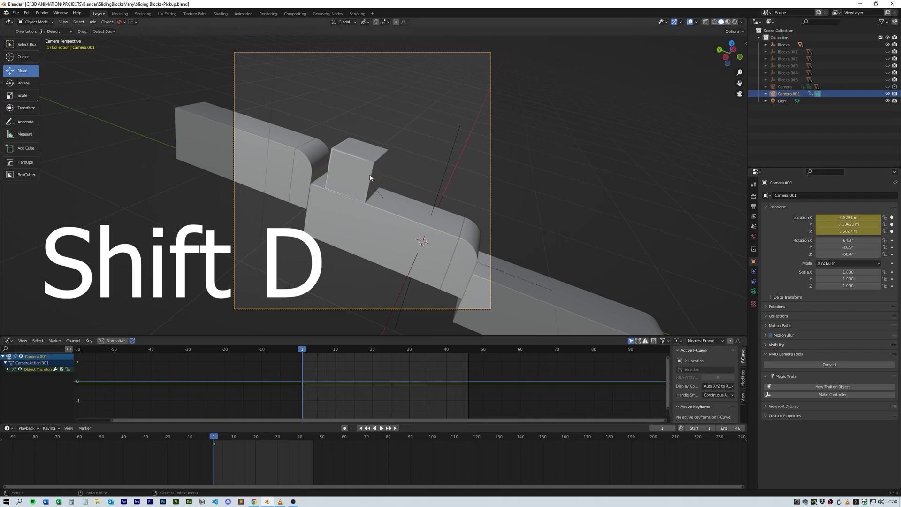
pyautogui.click(369, 177)
pyautogui.hotkey('shift', 'd')
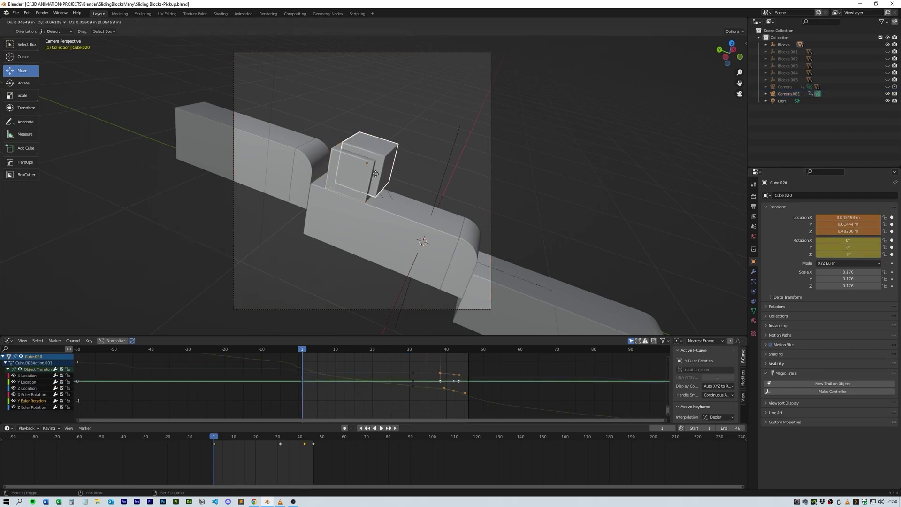
pyautogui.rightClick(376, 179)
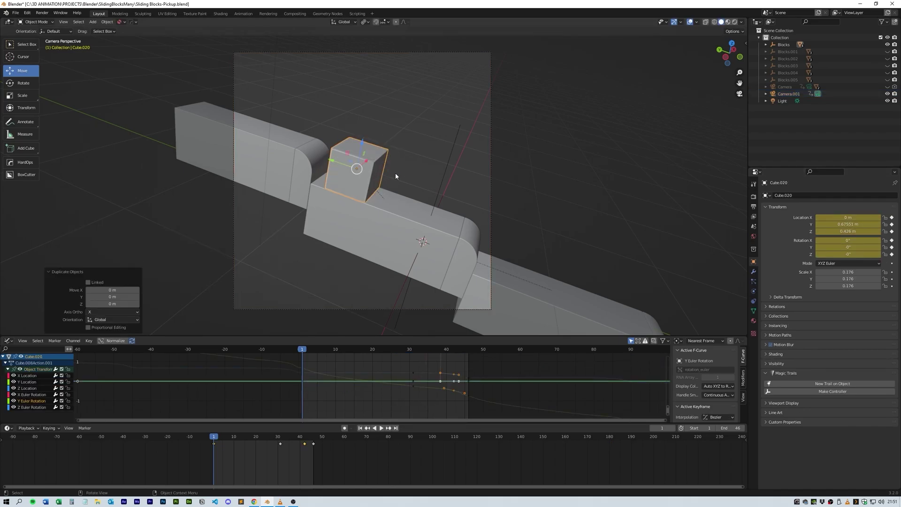
pyautogui.keyDown('shift'); pyautogui.click(492, 178); pyautogui.keyUp('shift')
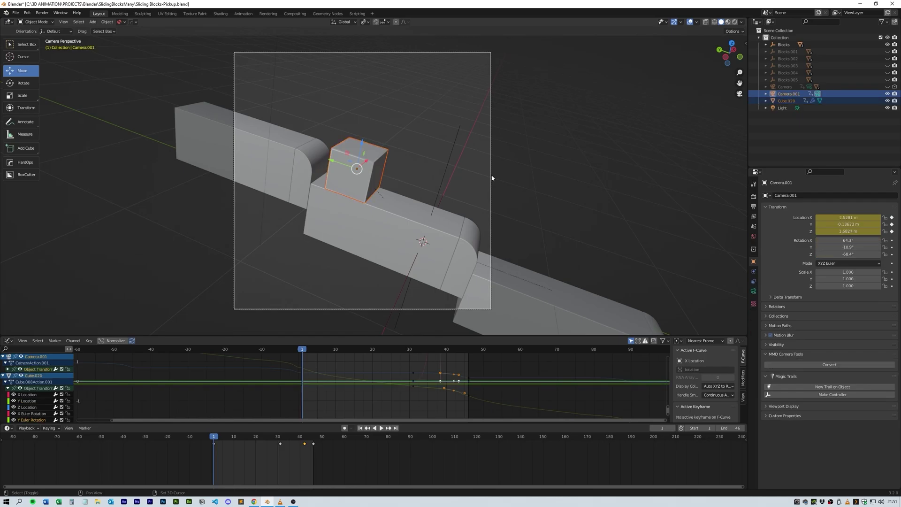
pyautogui.hotkey('ctrl', 'p')
pyautogui.click(360, 184)
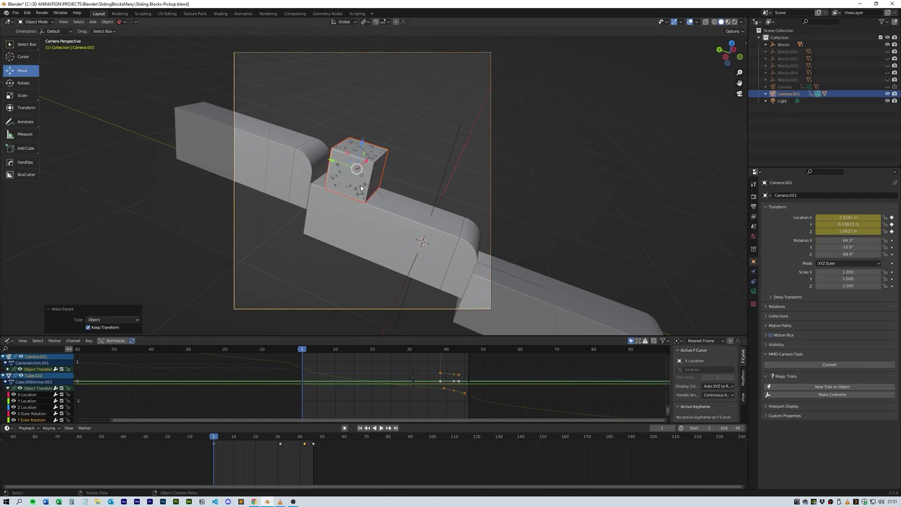
# Delete all keyframes of the duplicate cube parented to the camera.
pyautogui.click(766, 94)
pyautogui.click(800, 116)
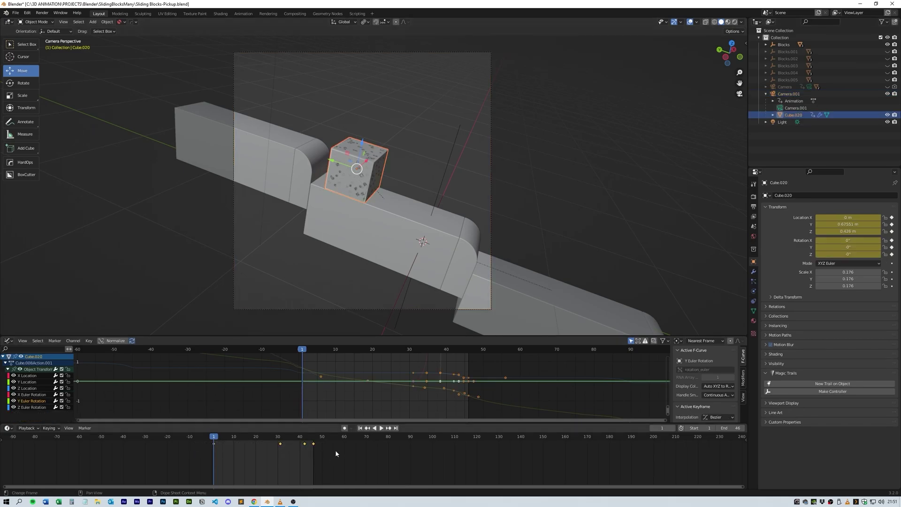
pyautogui.press('Delete')
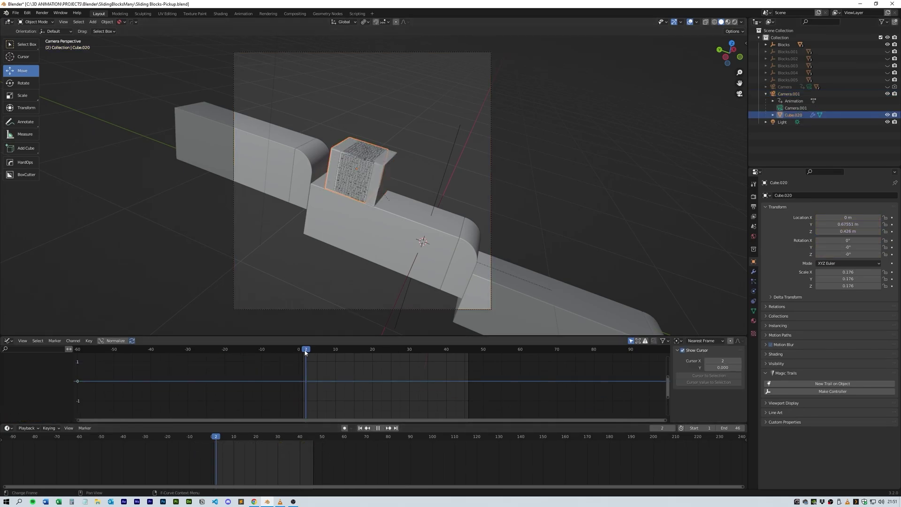
# At frame 46, move the camera to about Y -1.543 m and Z 1.333 m so its cube overlaps the sliding cube.
pyautogui.moveTo(323, 356); pyautogui.dragTo(465, 382)
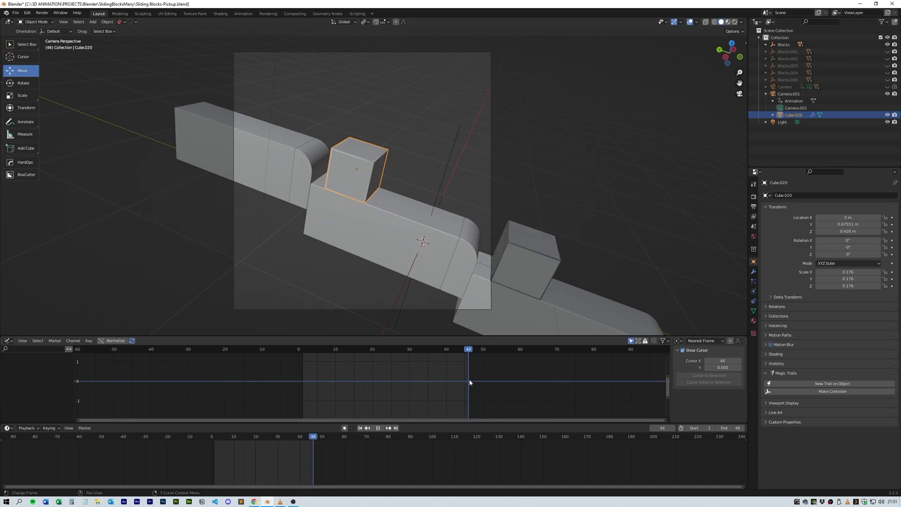
pyautogui.press('space')
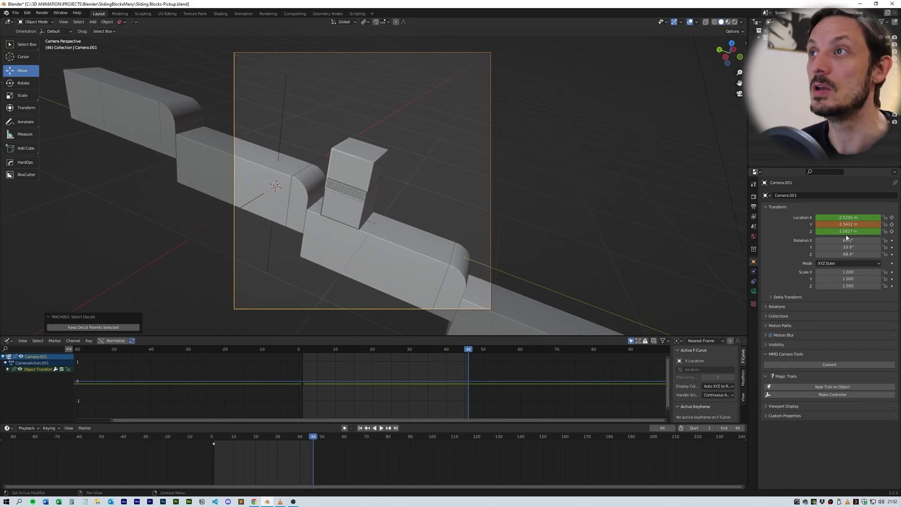
pyautogui.moveTo(847, 231); pyautogui.dragTo(822, 231)
pyautogui.scroll(15, 348, 168)
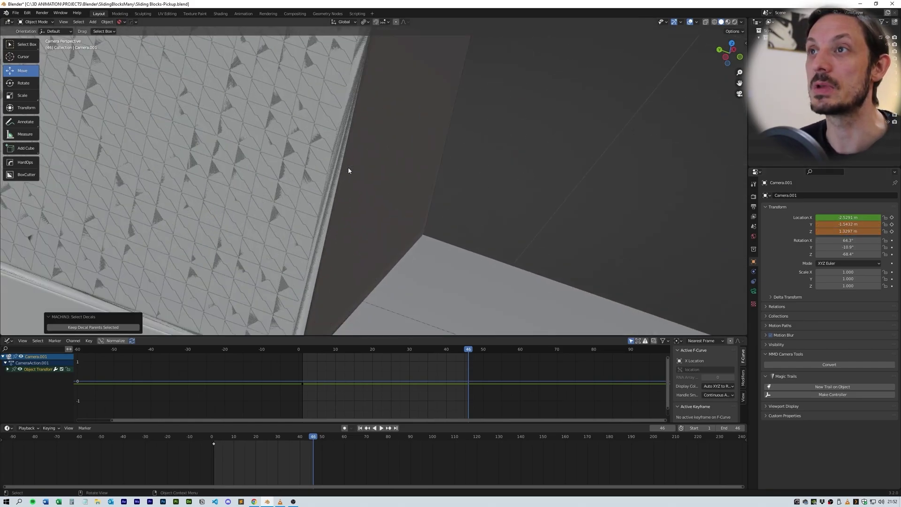
pyautogui.keyDown('shift'); pyautogui.moveTo(408, 74); pyautogui.dragTo(414, 236, button='middle'); pyautogui.keyUp('shift')
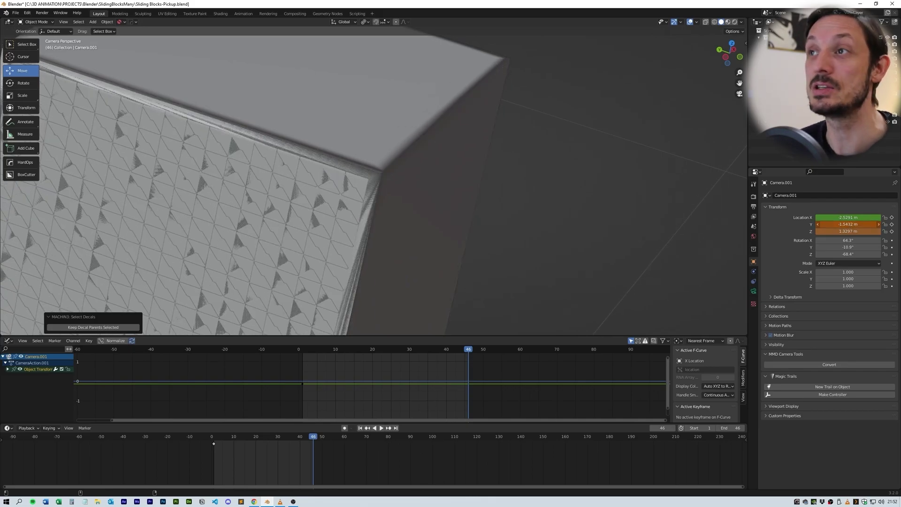
pyautogui.moveTo(848, 232); pyautogui.dragTo(850, 232)
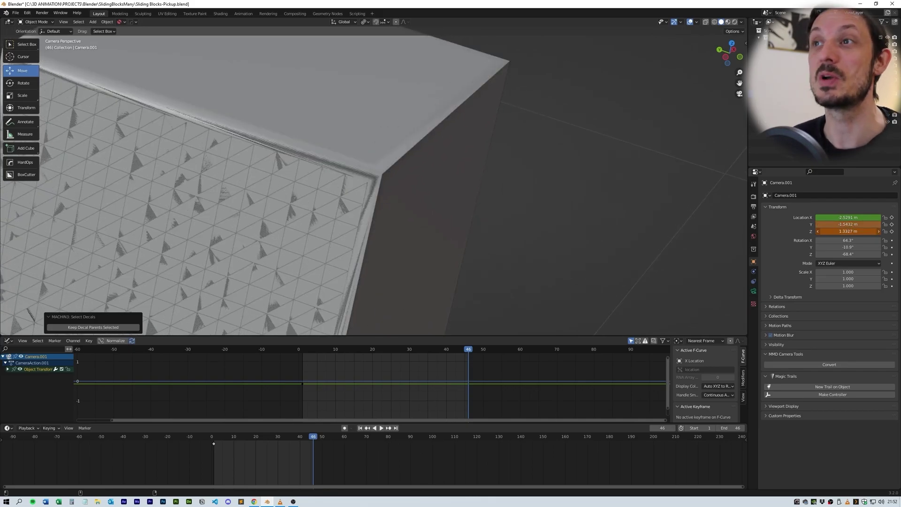
# Keyframe the camera's location at frame 46 and play the animation with the alignment cube hidden.
pyautogui.scroll(-15, 511, 204)
pyautogui.click(535, 202)
pyautogui.scroll(4, 530, 204)
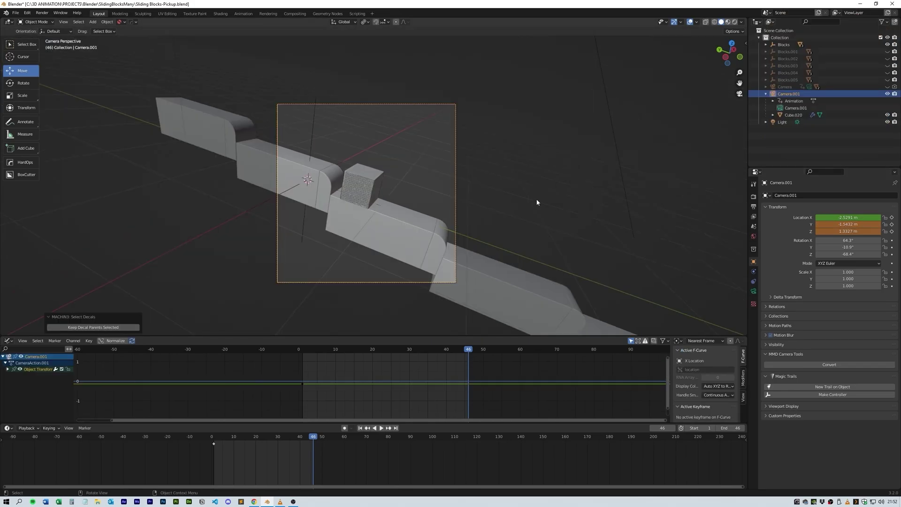
pyautogui.click(536, 202)
pyautogui.scroll(3, 537, 202)
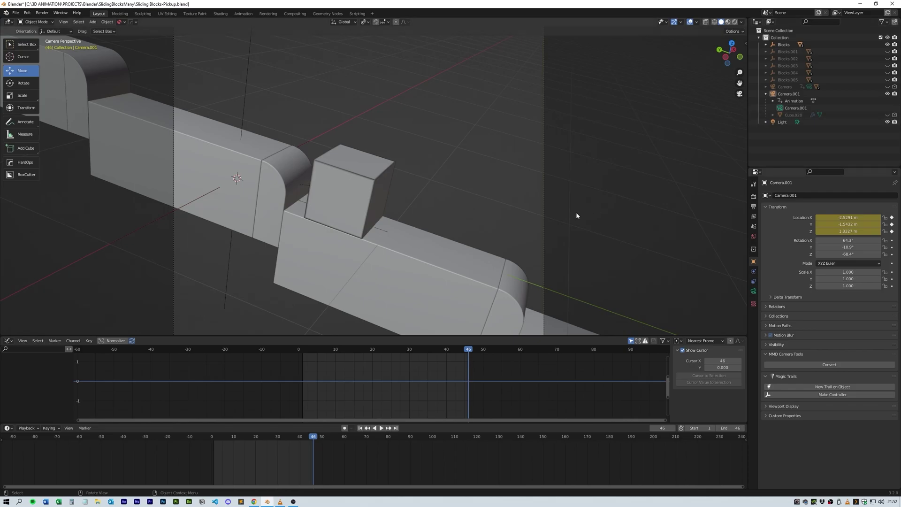
pyautogui.click(380, 428)
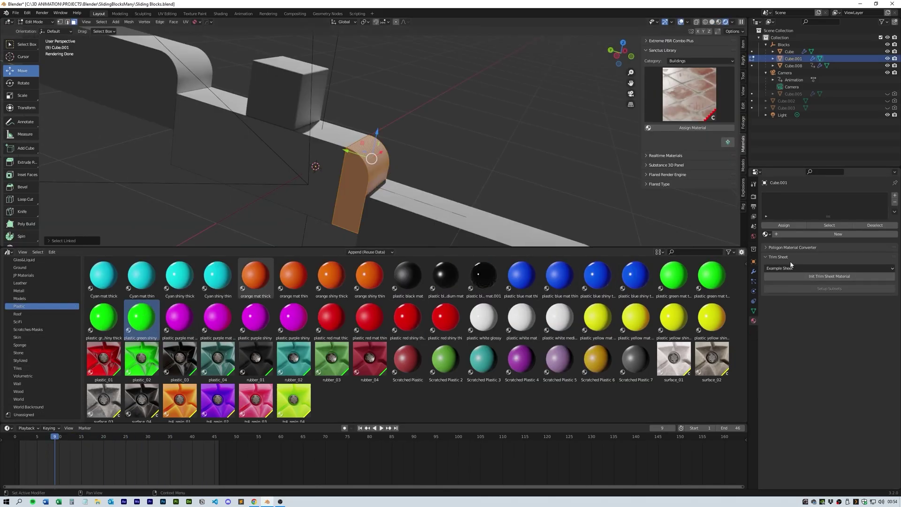
# Add a material to the block with the selected rounded end and replace it with the plastic green shiny thick asset.
pyautogui.click(839, 234)
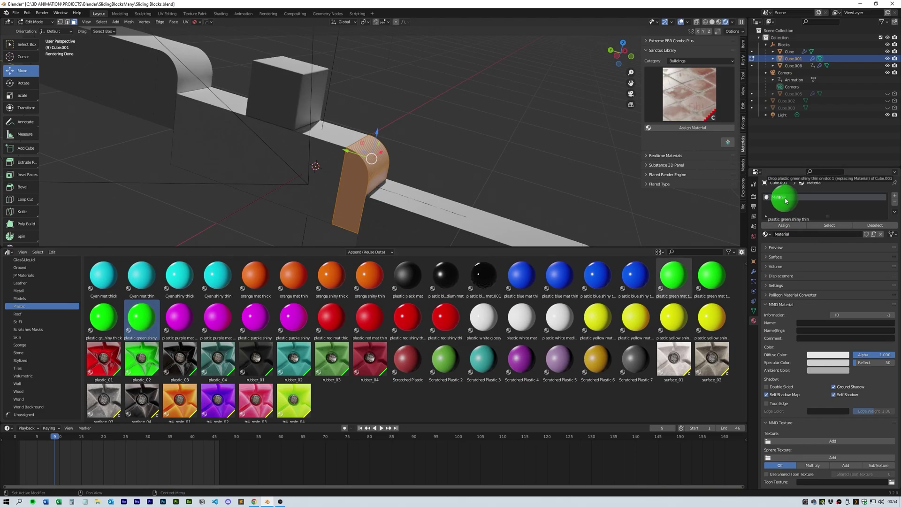
pyautogui.moveTo(786, 201); pyautogui.dragTo(784, 202)
pyautogui.moveTo(113, 322); pyautogui.dragTo(802, 199)
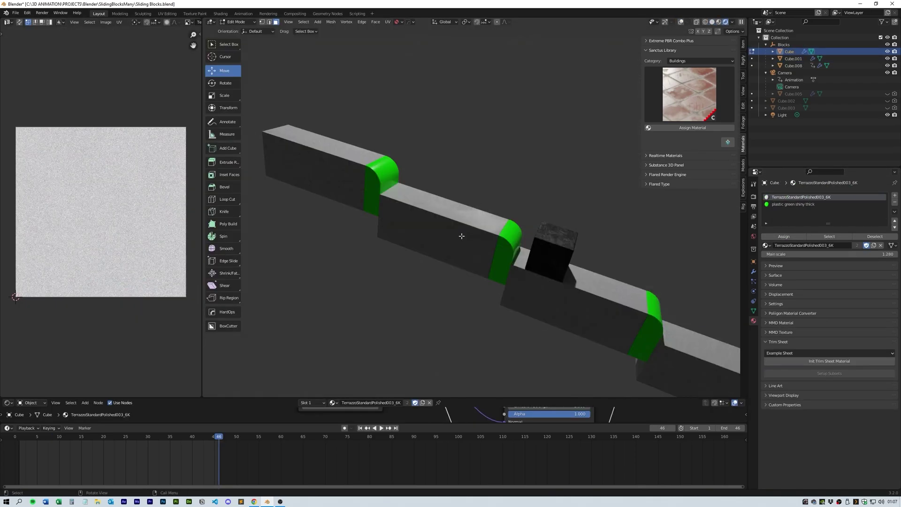
pyautogui.scroll(3, 419, 230)
pyautogui.click(419, 231)
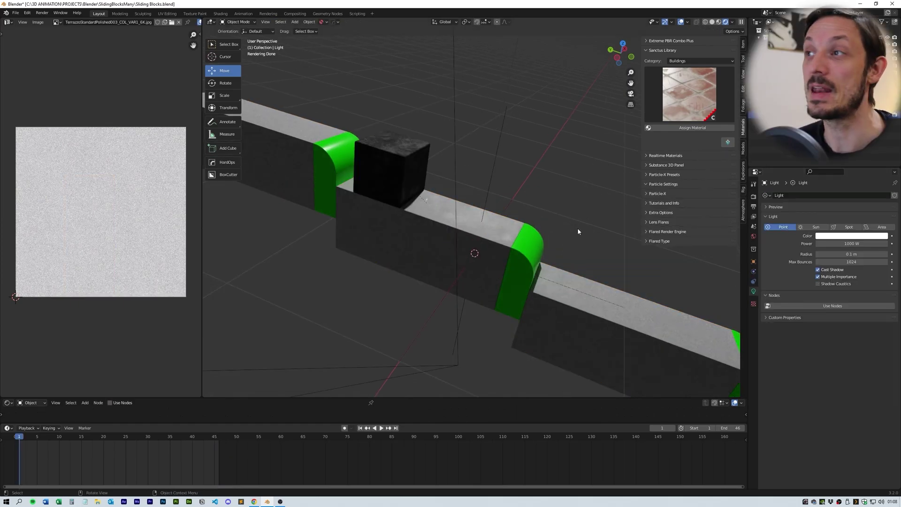
# Make the light a Sun with strength 5 and move it sideways above the row of blocks.
pyautogui.scroll(-6, 577, 227)
pyautogui.doubleClick(851, 244)
pyautogui.write('5')
pyautogui.press('Return')
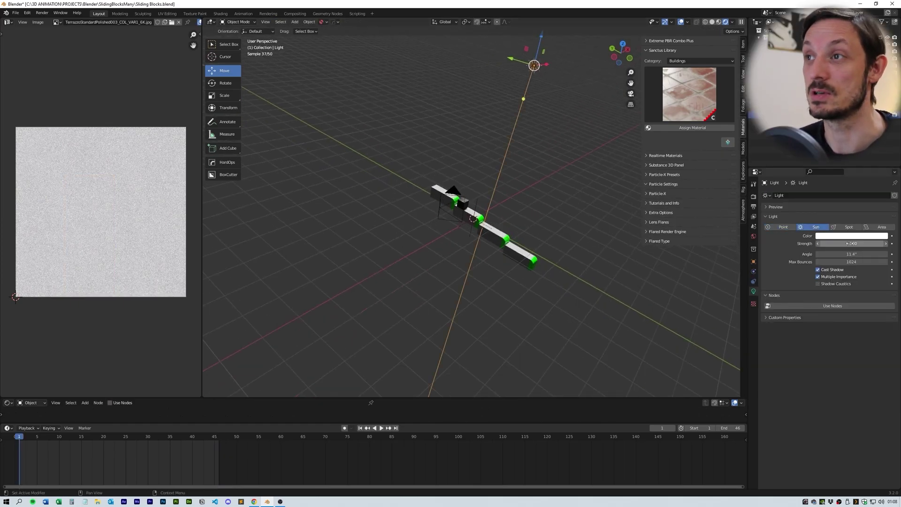
pyautogui.moveTo(535, 68); pyautogui.dragTo(468, 77)
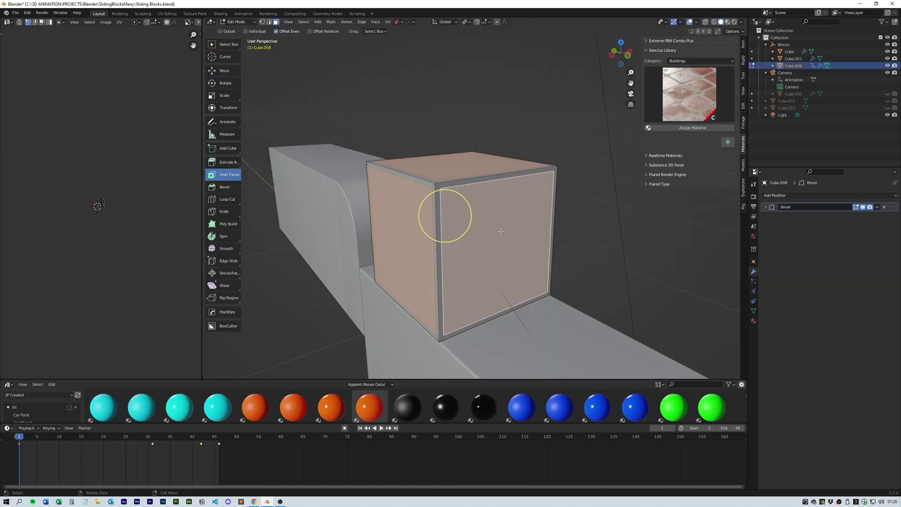
# Subdivide the sliding cube's selected inset faces four times with one cut each.
pyautogui.moveTo(484, 230); pyautogui.dragTo(532, 241, button='middle')
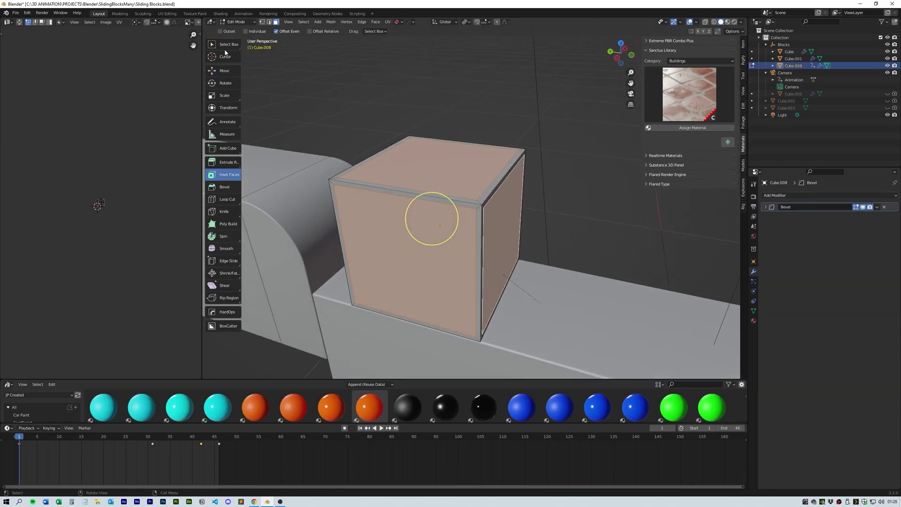
pyautogui.moveTo(392, 169); pyautogui.dragTo(474, 219, button='middle')
pyautogui.rightClick(475, 219)
pyautogui.click(475, 218)
pyautogui.rightClick(475, 219)
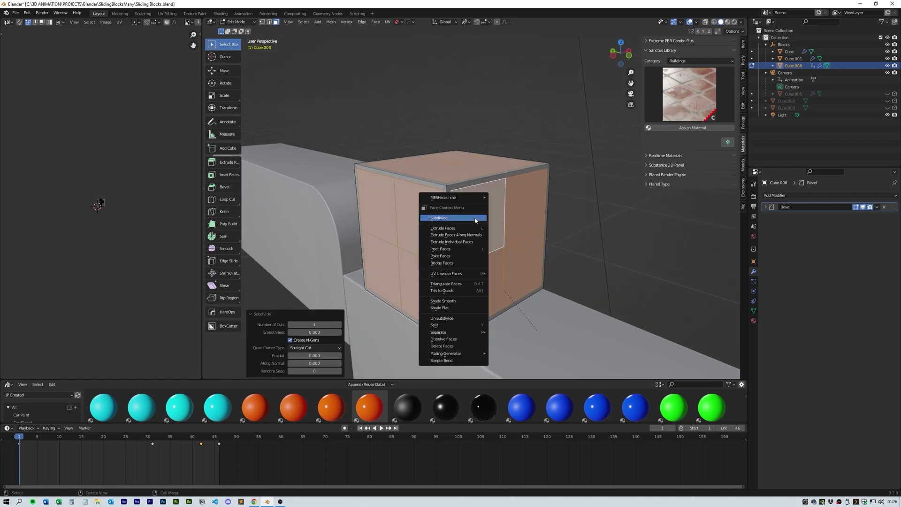
pyautogui.click(475, 218)
pyautogui.rightClick(475, 220)
pyautogui.click(475, 218)
pyautogui.rightClick(475, 219)
pyautogui.click(475, 218)
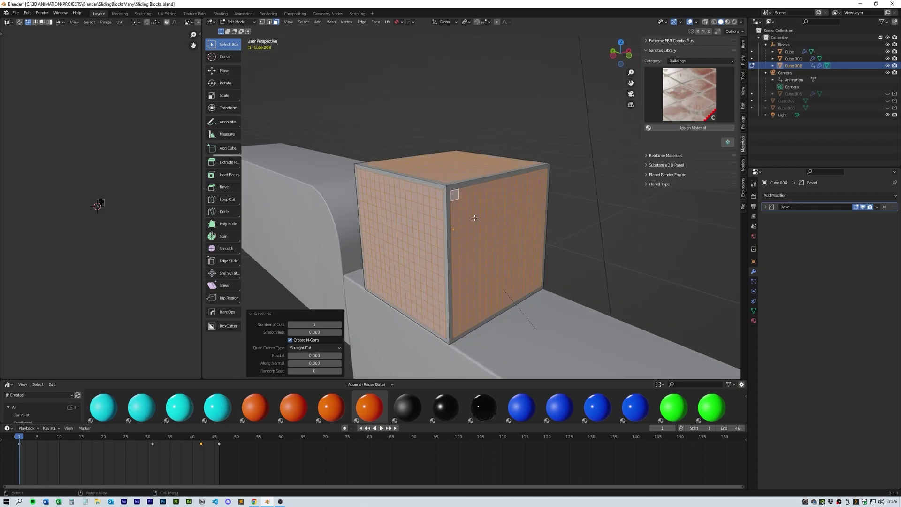
# Poke the cube's subdivided faces to form a grid of small pyramids.
pyautogui.moveTo(475, 219); pyautogui.dragTo(484, 229, button='middle')
pyautogui.rightClick(484, 229)
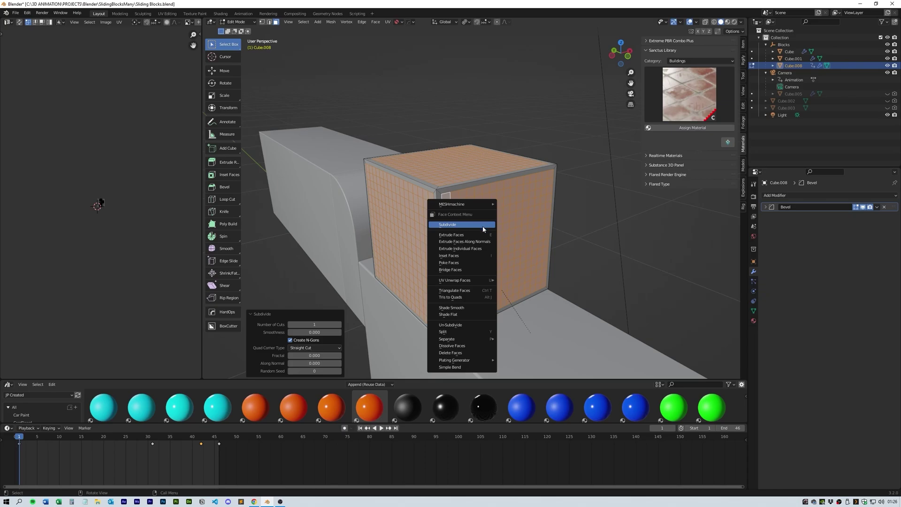
pyautogui.click(480, 266)
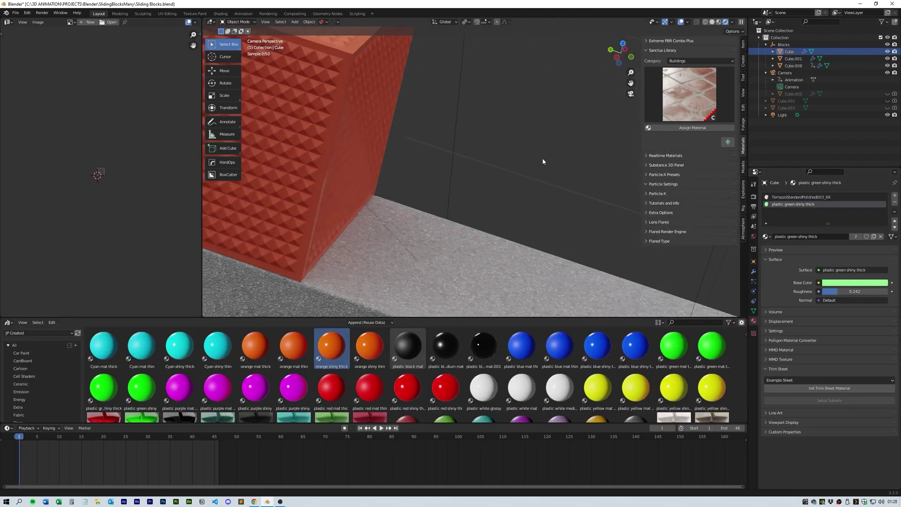
pyautogui.click(754, 272)
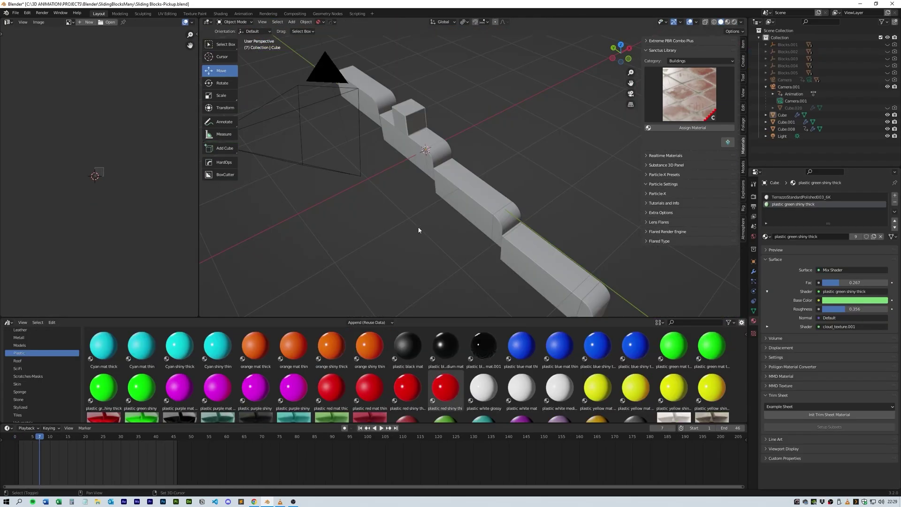
# Add a Plain Axes empty to the scene.
pyautogui.hotkey('shift', 'a')
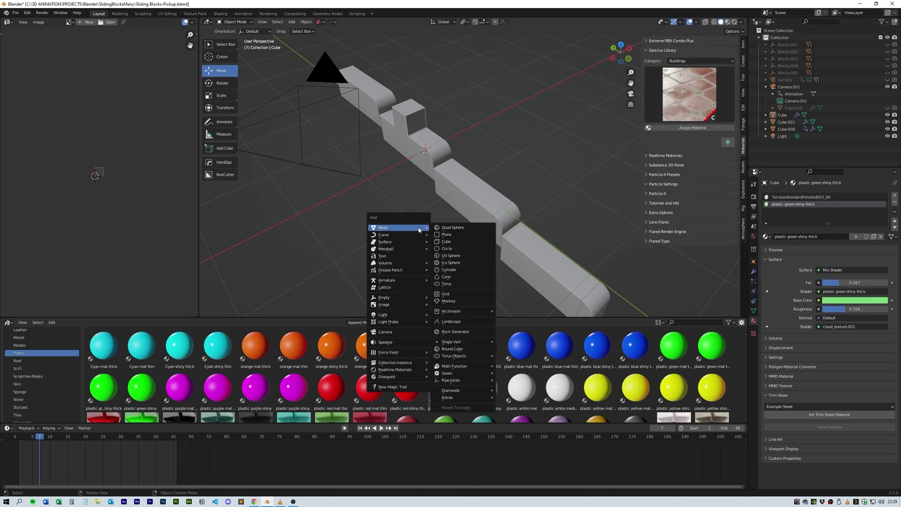
pyautogui.moveTo(415, 298)
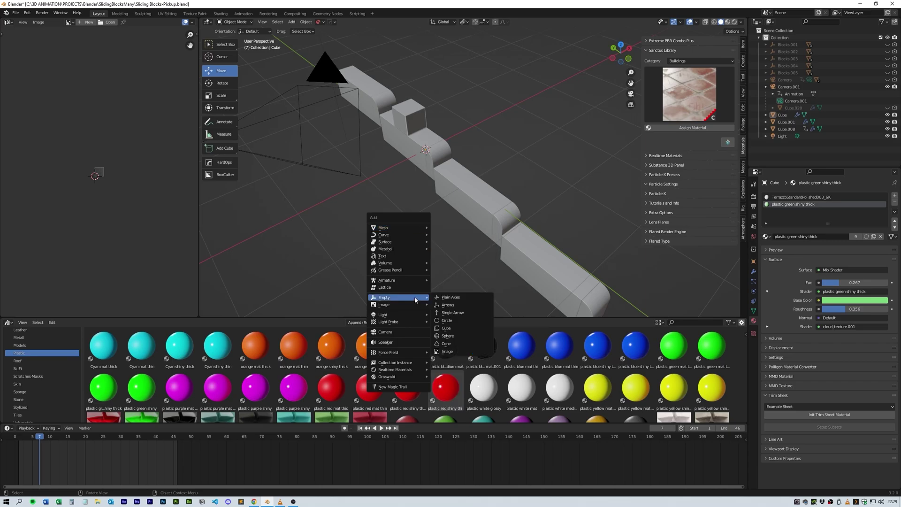
pyautogui.click(455, 297)
# Parent the stepped blocks and the sliding cube to the empty, keeping their transforms.
pyautogui.click(478, 205)
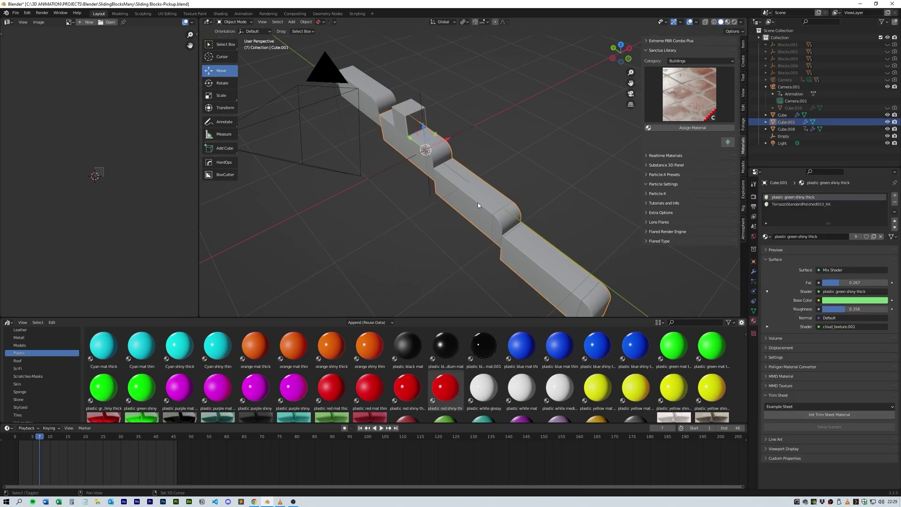
pyautogui.keyDown('shift'); pyautogui.click(405, 125); pyautogui.keyUp('shift')
pyautogui.keyDown('shift'); pyautogui.click(373, 97); pyautogui.keyUp('shift')
pyautogui.keyDown('shift'); pyautogui.click(421, 99); pyautogui.keyUp('shift')
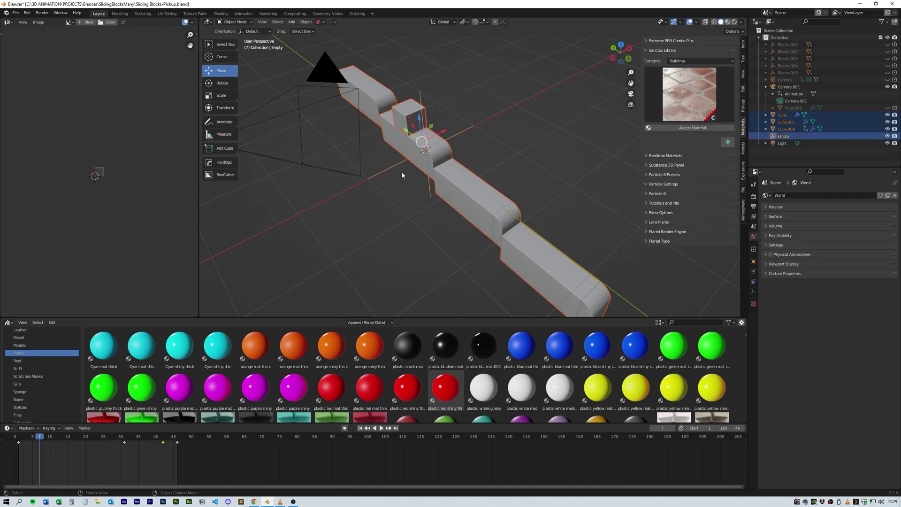
pyautogui.hotkey('ctrl', 'p')
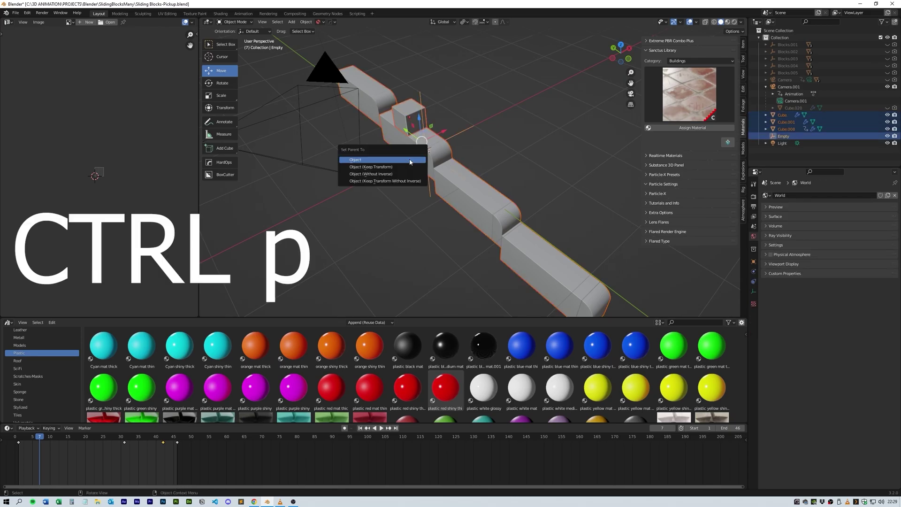
pyautogui.click(406, 169)
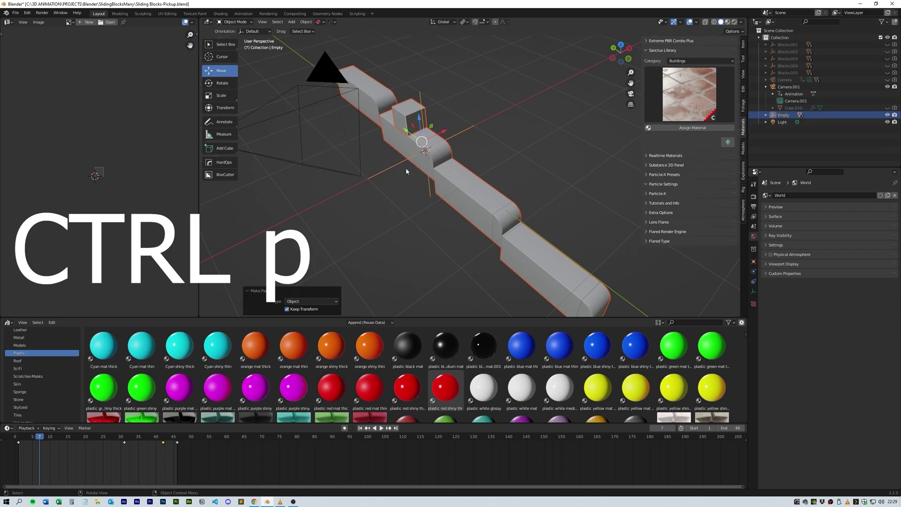
# Rename the empty to Blocks.
pyautogui.doubleClick(789, 116)
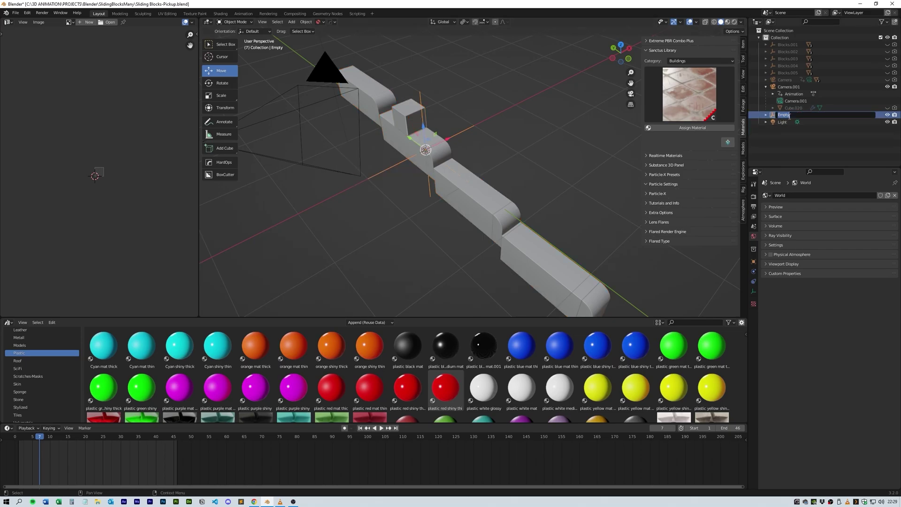
pyautogui.write('Blocks')
pyautogui.press('Return')
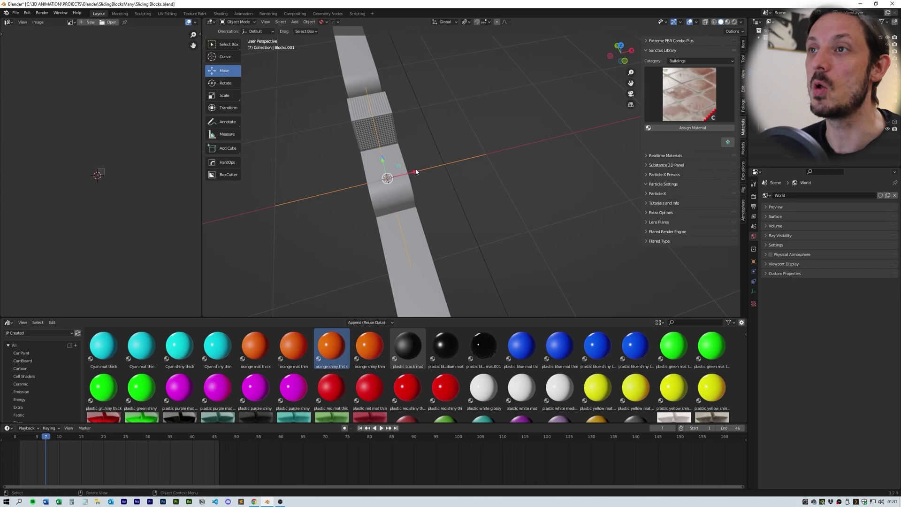
# Offset the duplicated Blocks.001 row about 0.36 m along X beside the original and about 0.27 m along Y in camera view.
pyautogui.moveTo(416, 172); pyautogui.dragTo(452, 165)
pyautogui.press('KP_0')
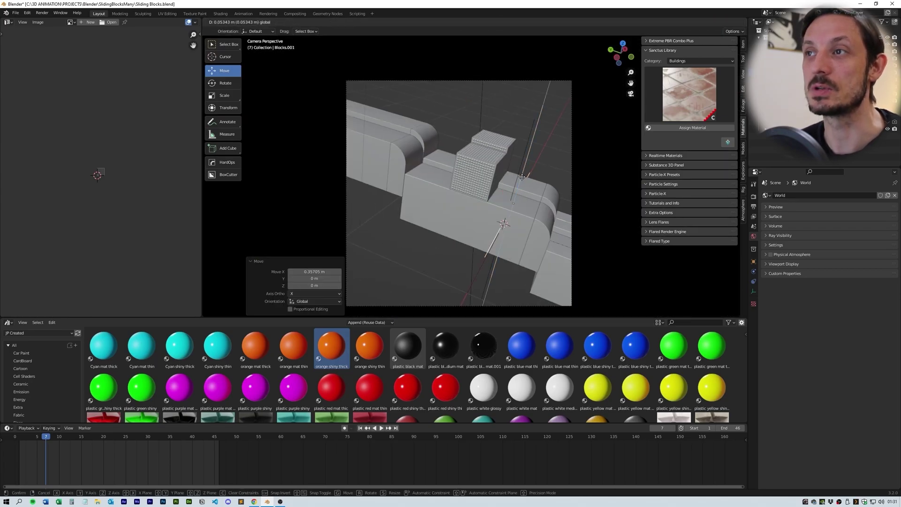
pyautogui.moveTo(491, 189); pyautogui.dragTo(518, 193)
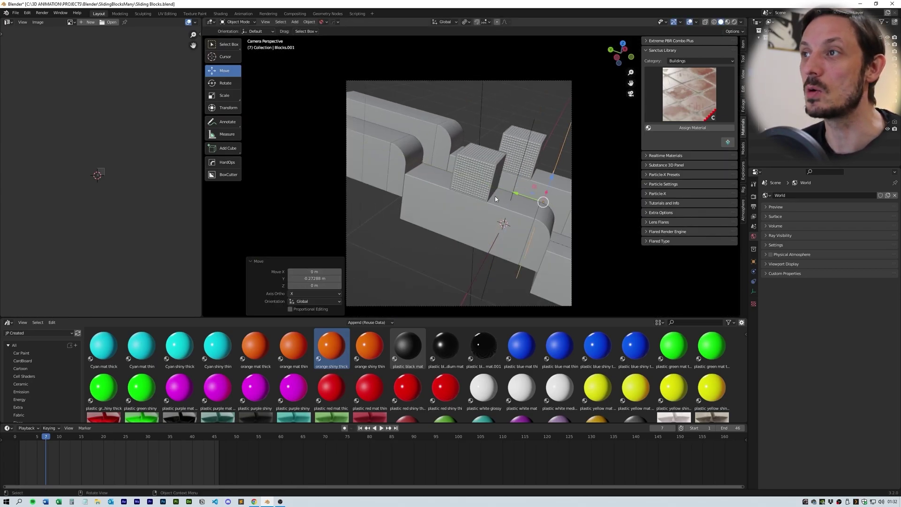
# Delay the second sliding cube's keyframes by 5 frames and play the animation.
pyautogui.click(396, 429)
pyautogui.click(360, 428)
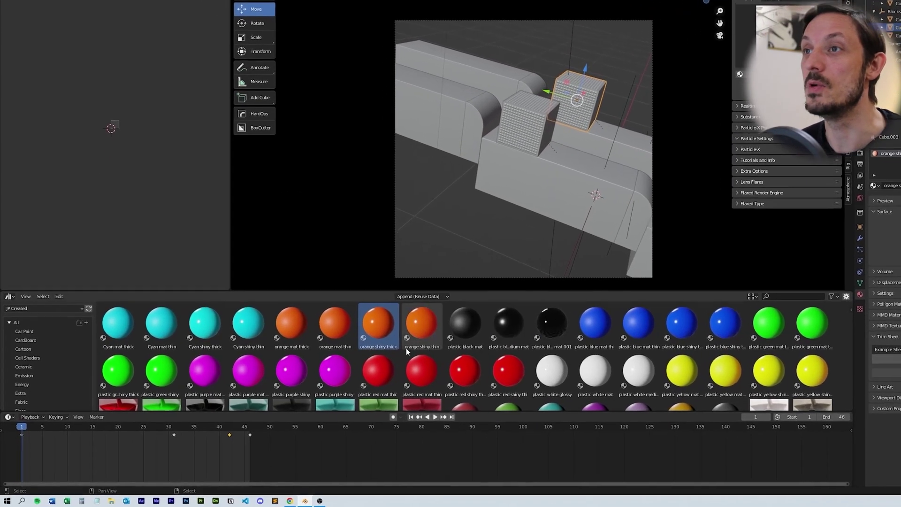
pyautogui.moveTo(230, 442); pyautogui.dragTo(30, 419)
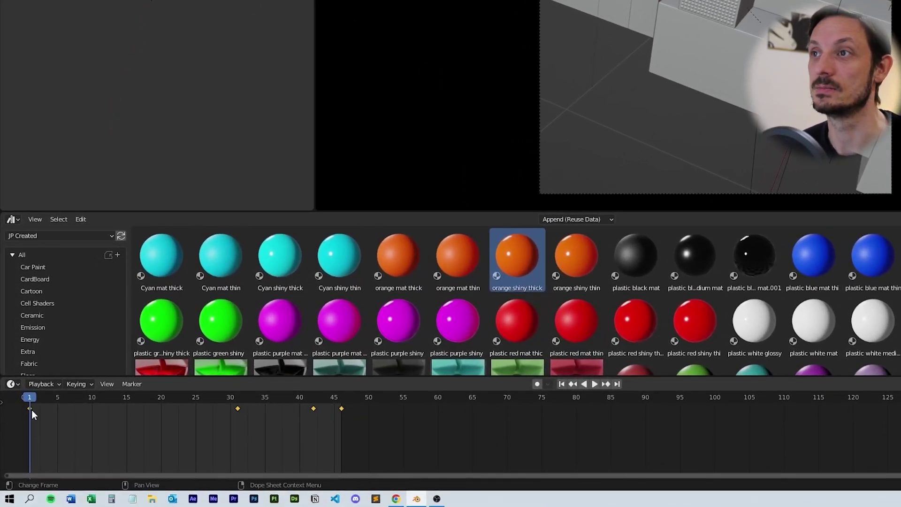
pyautogui.press('g')
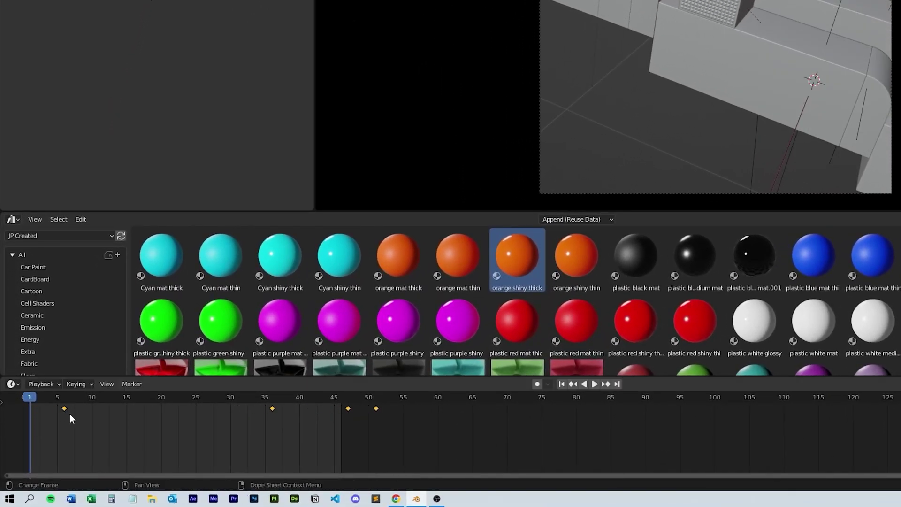
pyautogui.press('space')
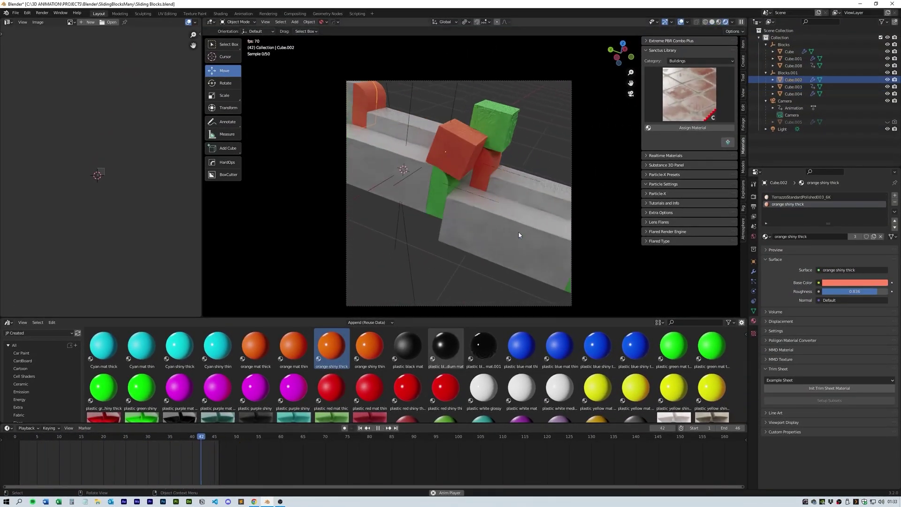
# Play back the two coloured rows to check the offset motion of their cubes.
pyautogui.press('space')
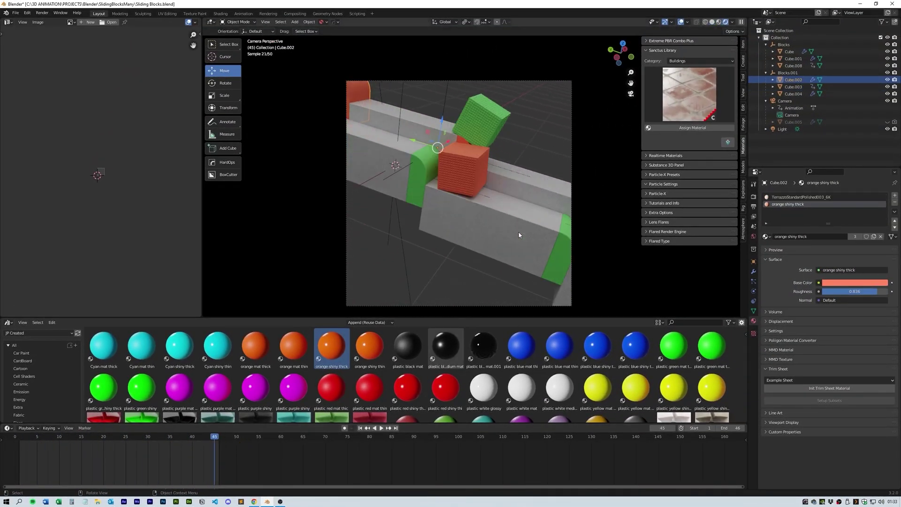
pyautogui.click(483, 121)
pyautogui.press('space')
pyautogui.press('KP_0')
pyautogui.press('space')
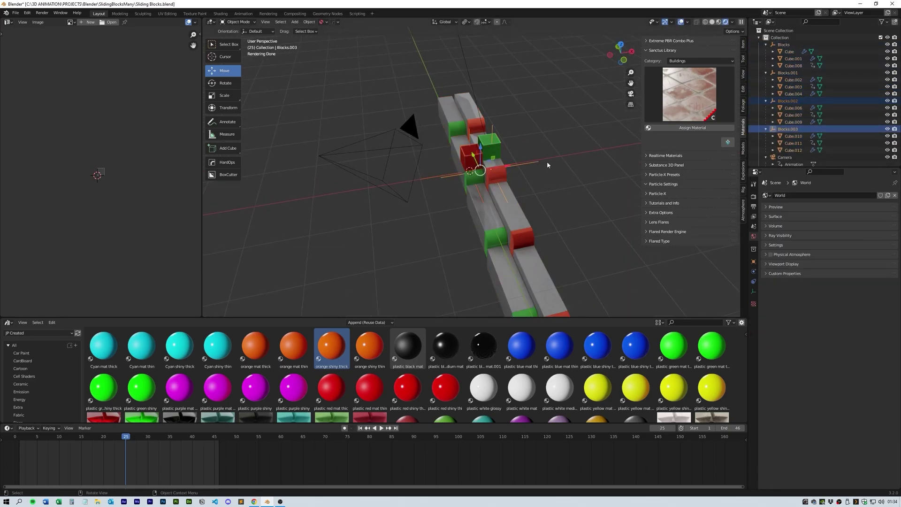
# Shift the duplicated Blocks.002 and Blocks.003 rows about 0.62 m along Y, judging the placement through the camera.
pyautogui.press('KP_0')
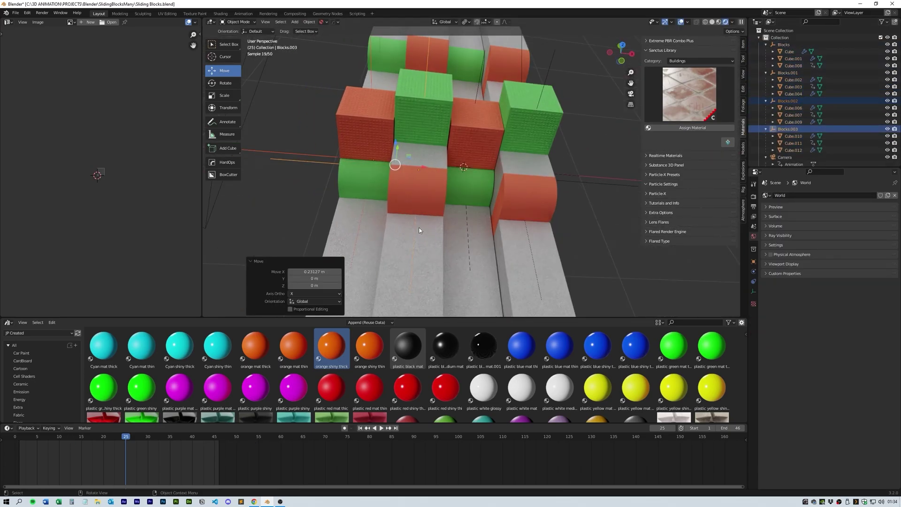
pyautogui.press('KP_0')
pyautogui.press('g')
pyautogui.press('y')
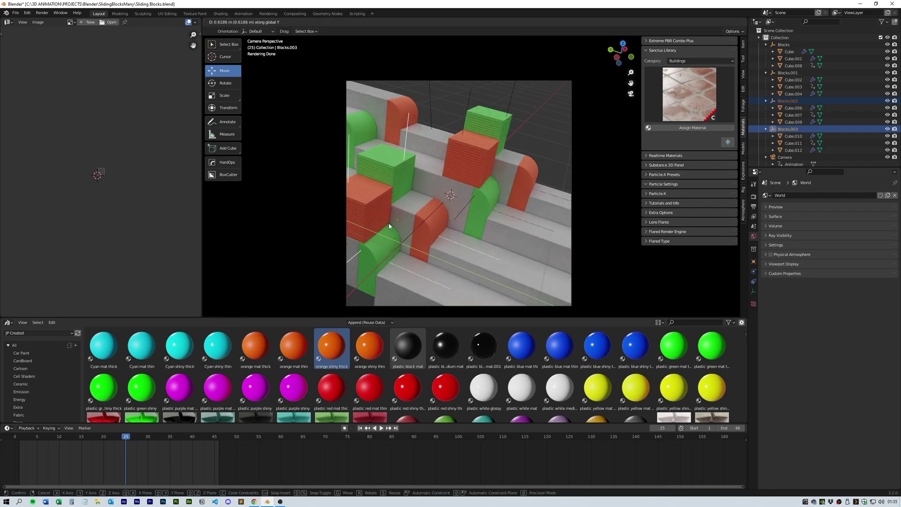
pyautogui.click(390, 224)
# Adjust the Blocks.001 and Blocks.002 rows along Y, moving Blocks.002 about 0.09 m, and play the animation.
pyautogui.click(787, 73)
pyautogui.press('g')
pyautogui.press('y')
pyautogui.click(499, 173)
pyautogui.click(788, 101)
pyautogui.press('g')
pyautogui.press('y')
pyautogui.click(395, 247)
pyautogui.press('space')
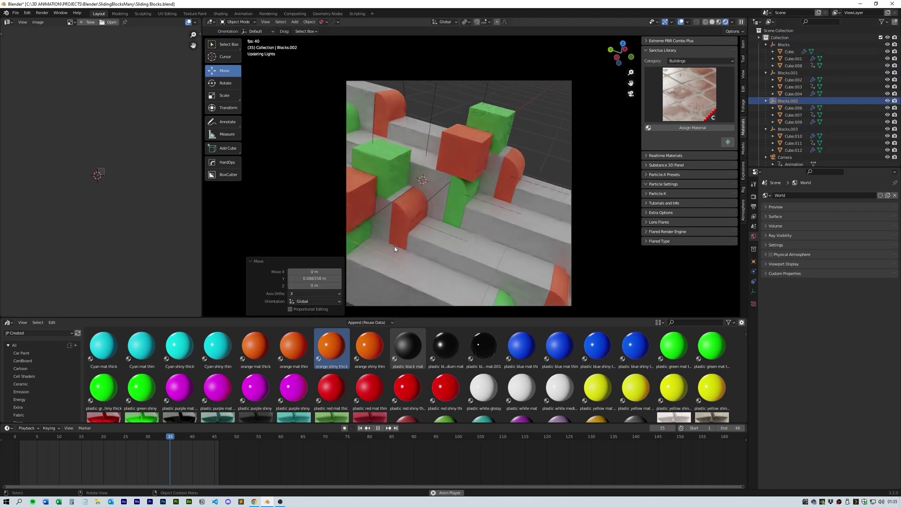
# Switch to solid shading, align the Blocks.004 and Blocks.005 rows beside the others along X, and adjust their height along Z.
pyautogui.click(712, 21)
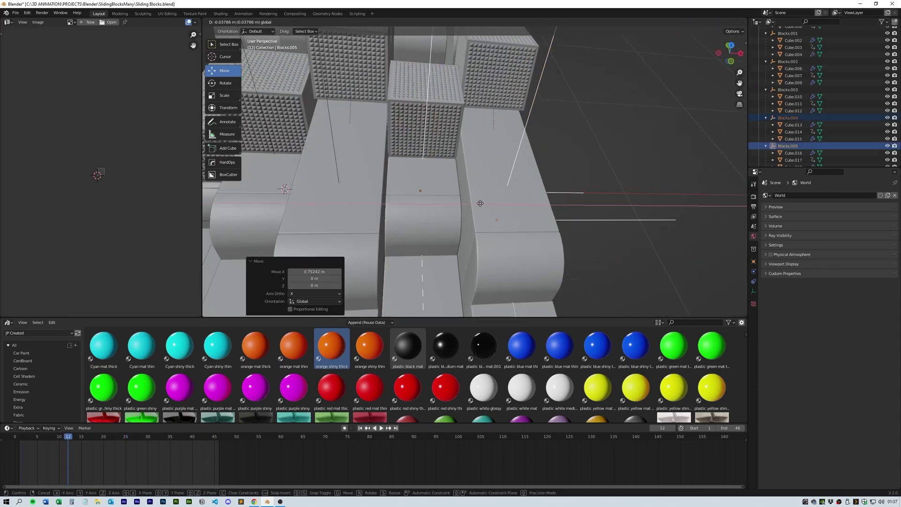
pyautogui.moveTo(480, 203); pyautogui.dragTo(481, 203)
pyautogui.press('KP_0')
pyautogui.press('g')
pyautogui.press('z')
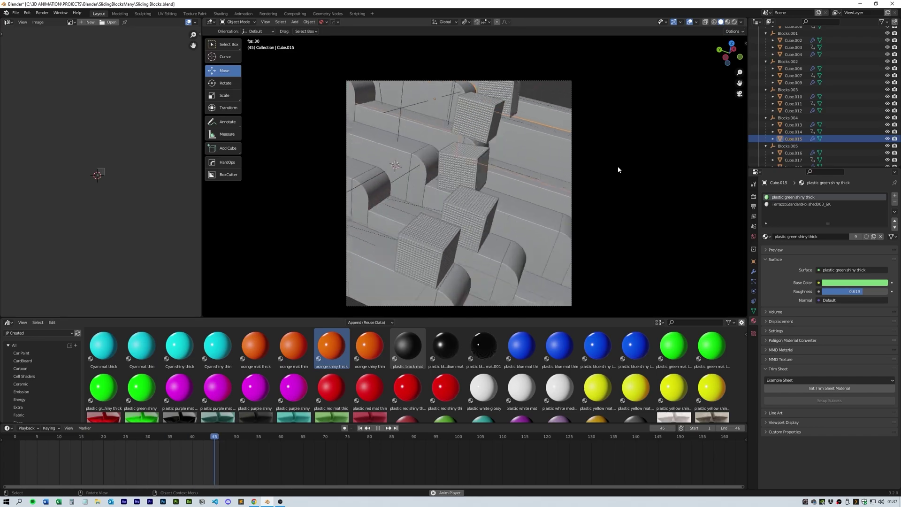
pyautogui.press('Escape')
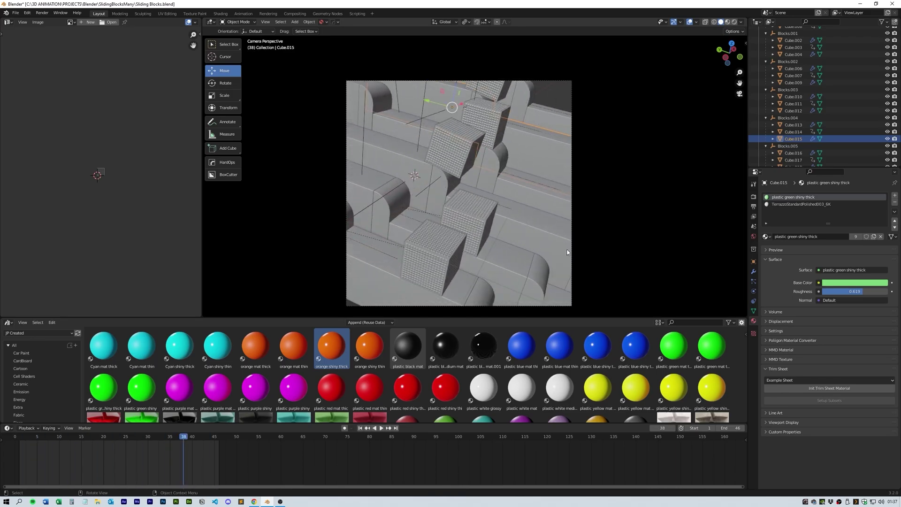
pyautogui.click(569, 252)
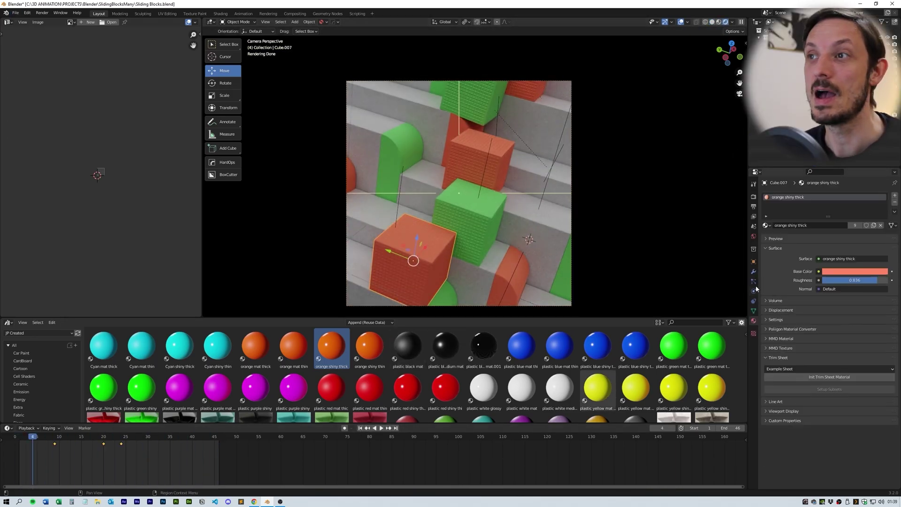
# Examine the front orange cube's modifiers and the TerrazzoStandardPolished003_6K preview for its new material slot.
pyautogui.click(754, 271)
pyautogui.moveTo(568, 100); pyautogui.dragTo(566, 109)
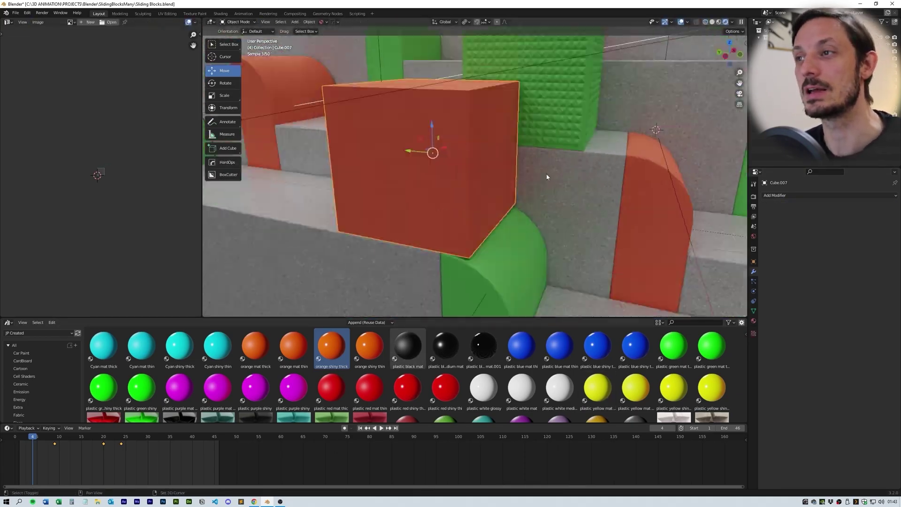
pyautogui.click(796, 317)
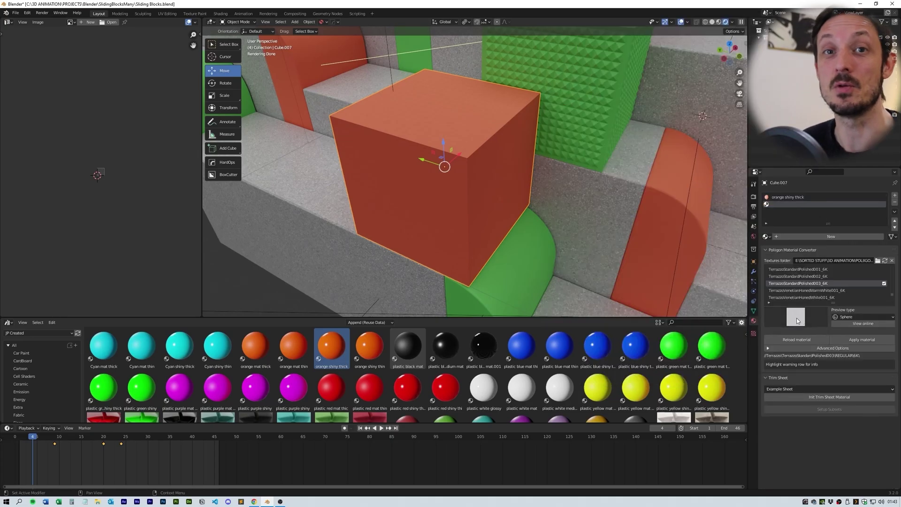
pyautogui.click(796, 317)
pyautogui.scroll(-3, 569, 226)
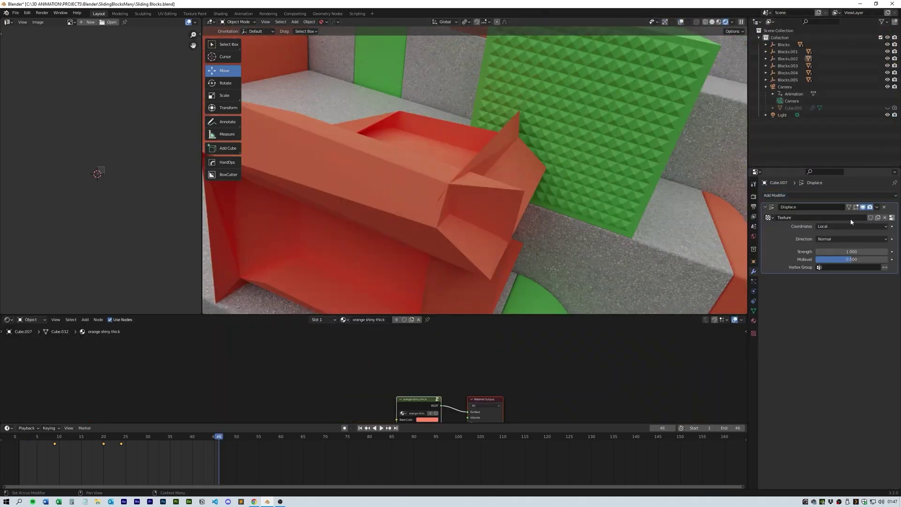
# Render the animation of the sliding blocks.
pyautogui.moveTo(357, 64); pyautogui.dragTo(534, 79)
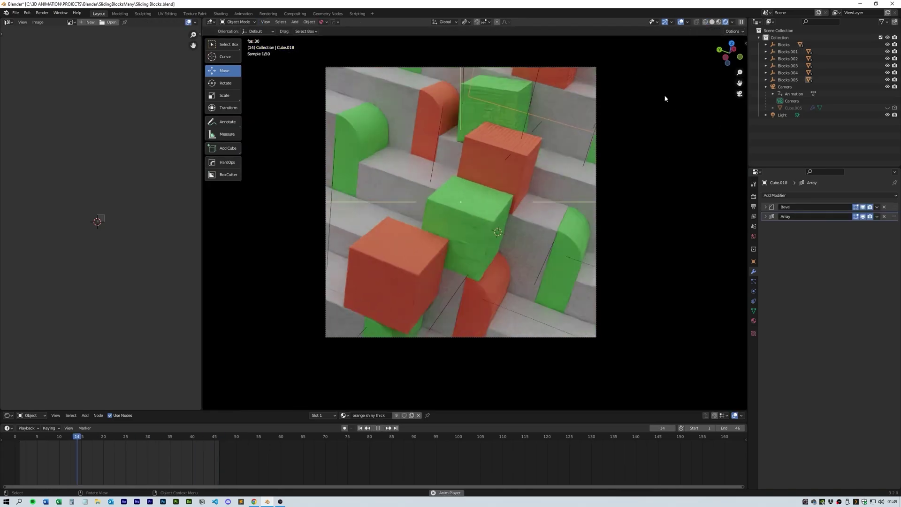
pyautogui.hotkey('ctrl', 'F12')
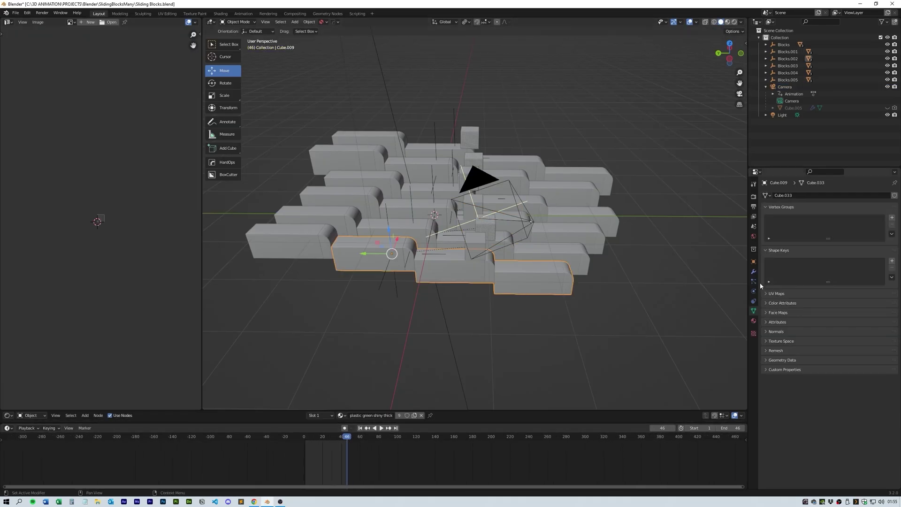
# Set the front row's Array count to 6 and copy that count to the block objects of the other rows.
pyautogui.click(766, 217)
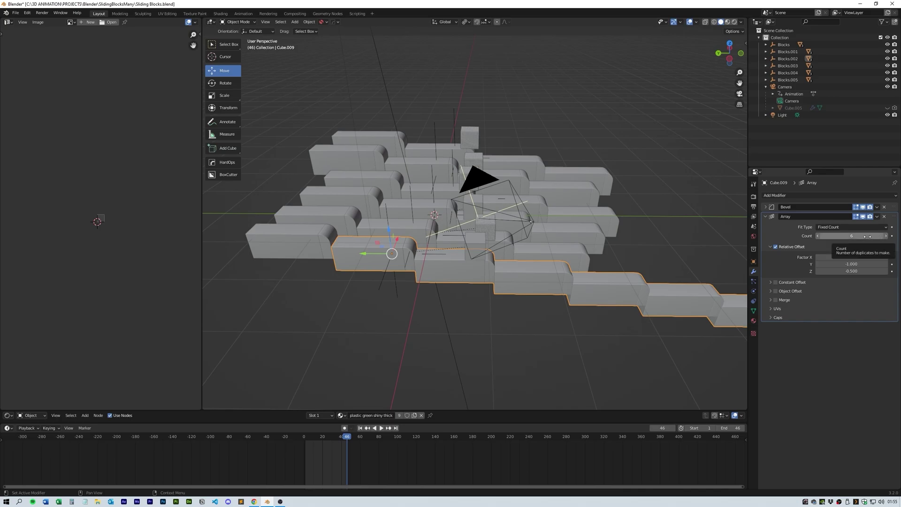
pyautogui.keyDown('shift'); pyautogui.click(407, 208); pyautogui.keyUp('shift')
pyautogui.keyDown('shift'); pyautogui.click(367, 256); pyautogui.keyUp('shift')
pyautogui.rightClick(856, 236)
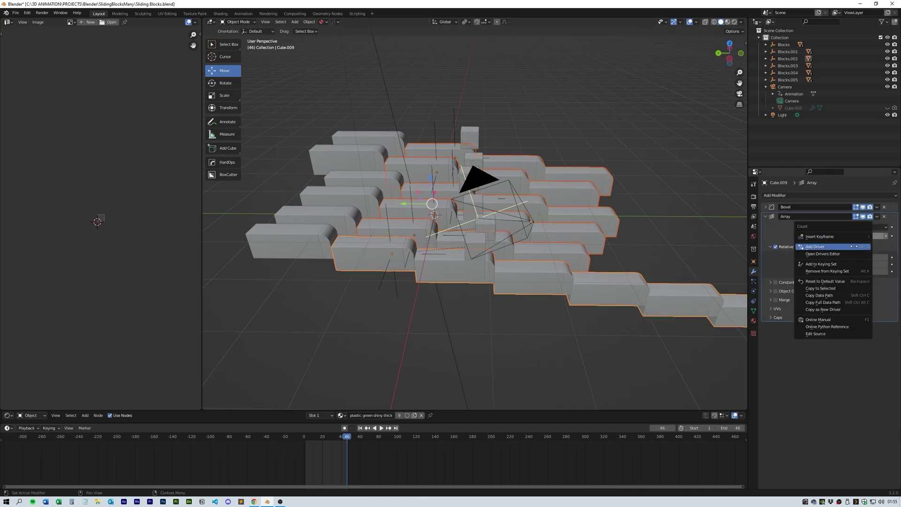
pyautogui.click(806, 285)
pyautogui.click(472, 353)
# Extend the animation's end frame to 181.
pyautogui.moveTo(348, 439); pyautogui.dragTo(474, 442)
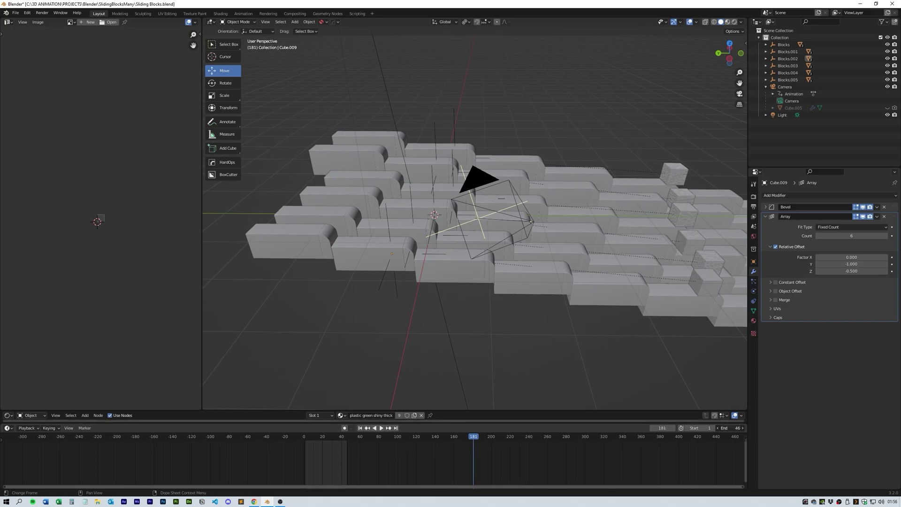
pyautogui.write('181')
pyautogui.press('Return')
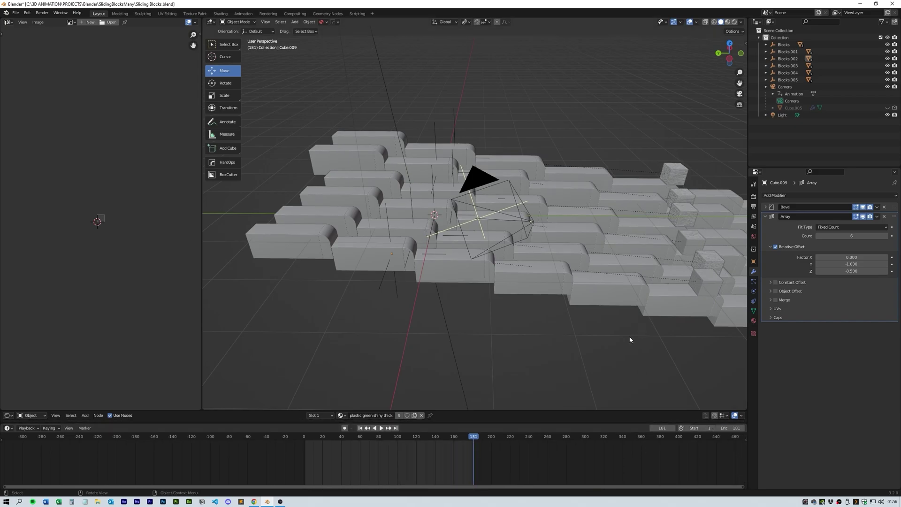
# Return to frame 1, duplicate the sliding cube near the camera in place, and clear the copy's parent keeping its transform.
pyautogui.click(784, 87)
pyautogui.click(361, 428)
pyautogui.click(403, 192)
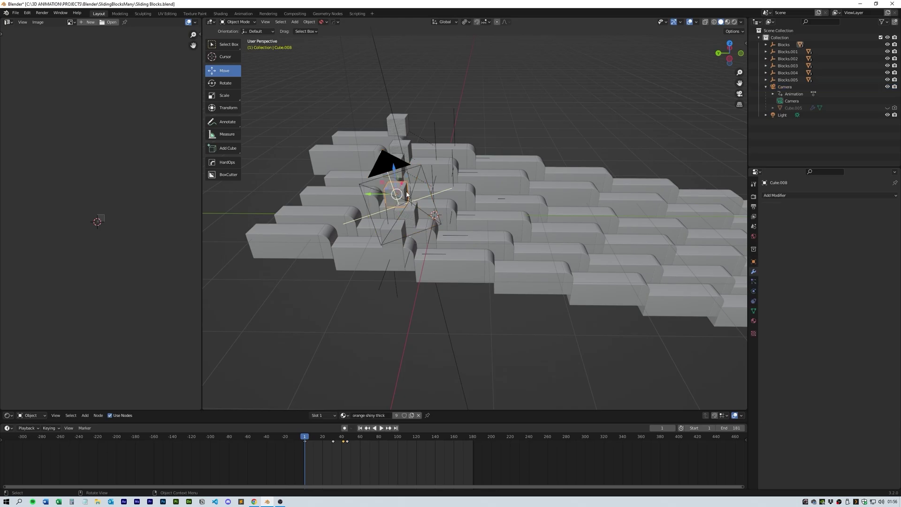
pyautogui.hotkey('shift', 'd')
pyautogui.press('Escape')
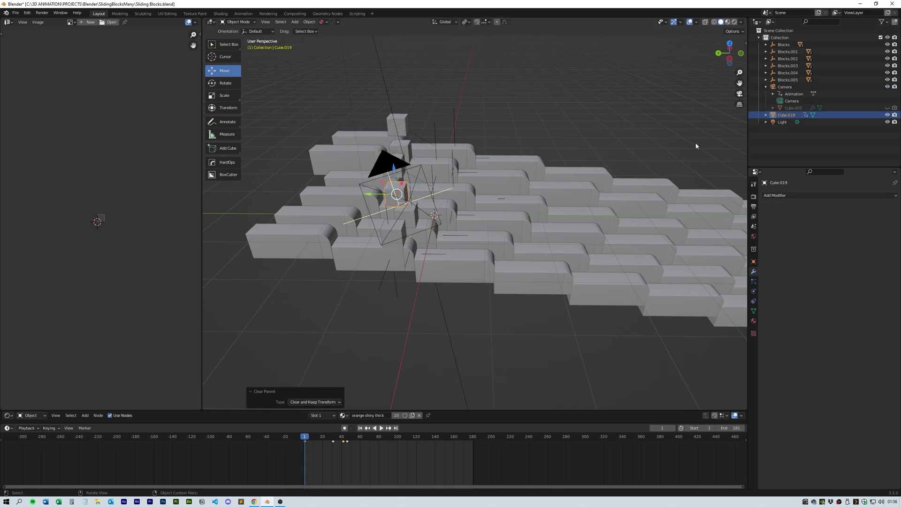
# Parent the duplicated cube to the camera with its transform kept, scrub the opening frames, and return to frame 1.
pyautogui.keyDown('shift'); pyautogui.click(424, 229); pyautogui.keyUp('shift')
pyautogui.hotkey('ctrl', 'p')
pyautogui.click(432, 230)
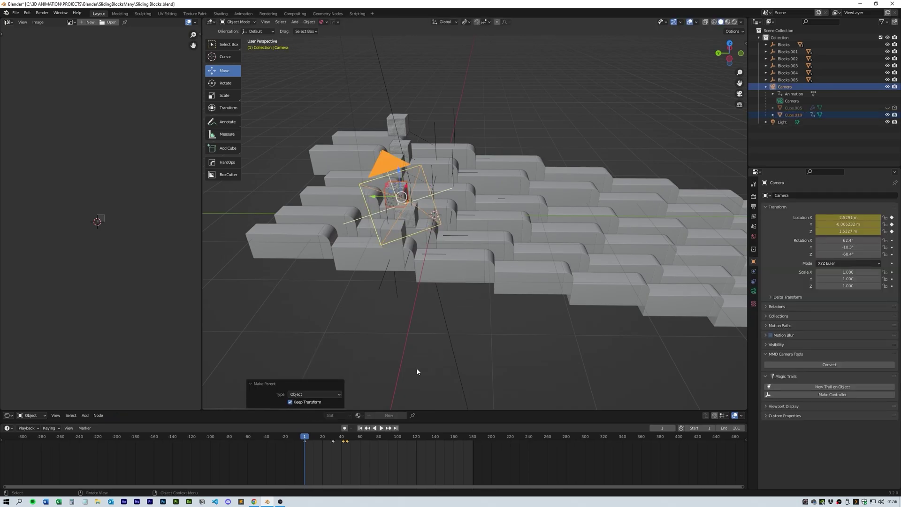
pyautogui.moveTo(304, 439); pyautogui.dragTo(330, 446)
pyautogui.hotkey('shift', 'Left')
# Remove the duplicated cube's own keyframes and scrub to frame 179 to check how it follows the camera.
pyautogui.click(793, 114)
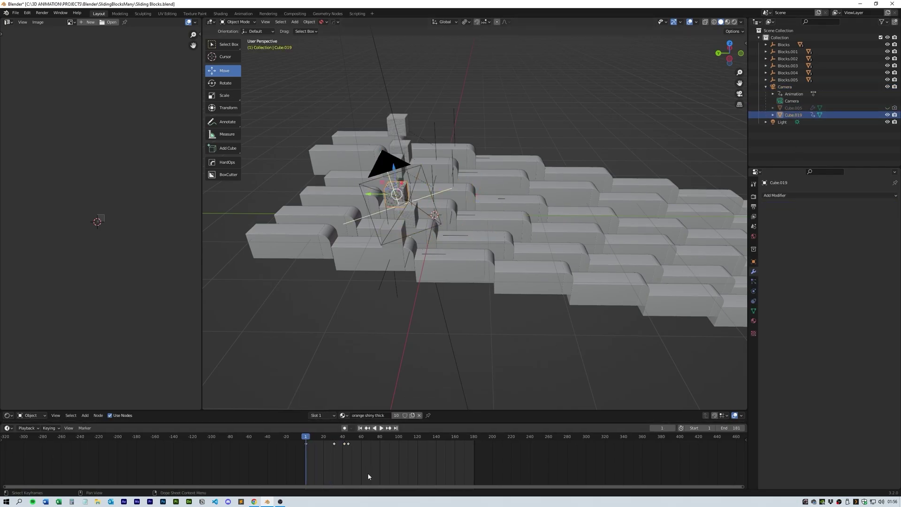
pyautogui.moveTo(311, 438); pyautogui.dragTo(473, 452)
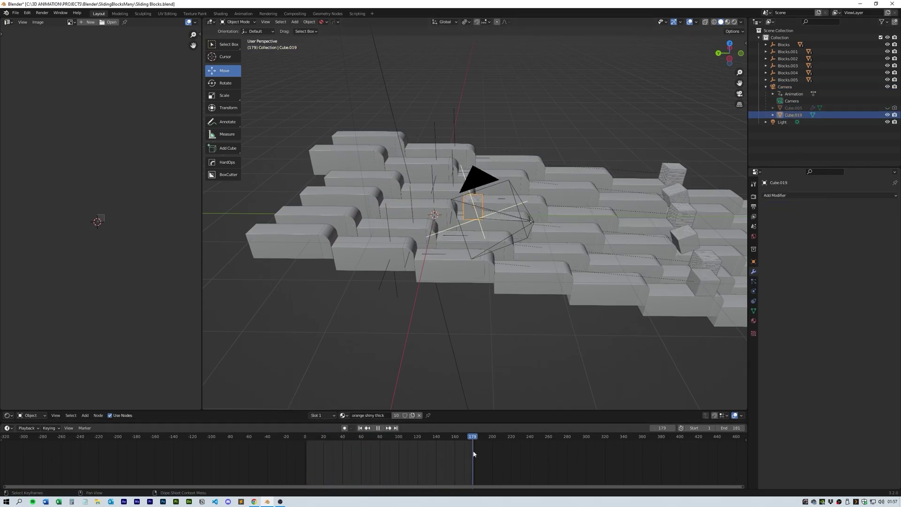
# At frame 181, set the camera's end location to about -5.695 m in Y and 0.531 m in Z, keyed on that frame.
pyautogui.keyDown('shift'); pyautogui.moveTo(718, 245); pyautogui.dragTo(590, 243, button='middle'); pyautogui.keyUp('shift')
pyautogui.click(785, 87)
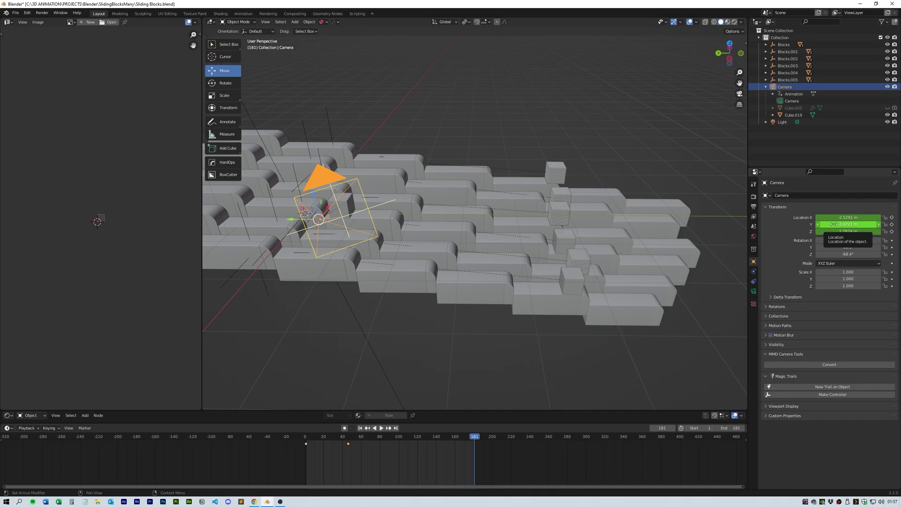
pyautogui.moveTo(833, 224); pyautogui.dragTo(636, 224)
pyautogui.click(740, 94)
pyautogui.moveTo(834, 231); pyautogui.dragTo(789, 231)
pyautogui.click(848, 224)
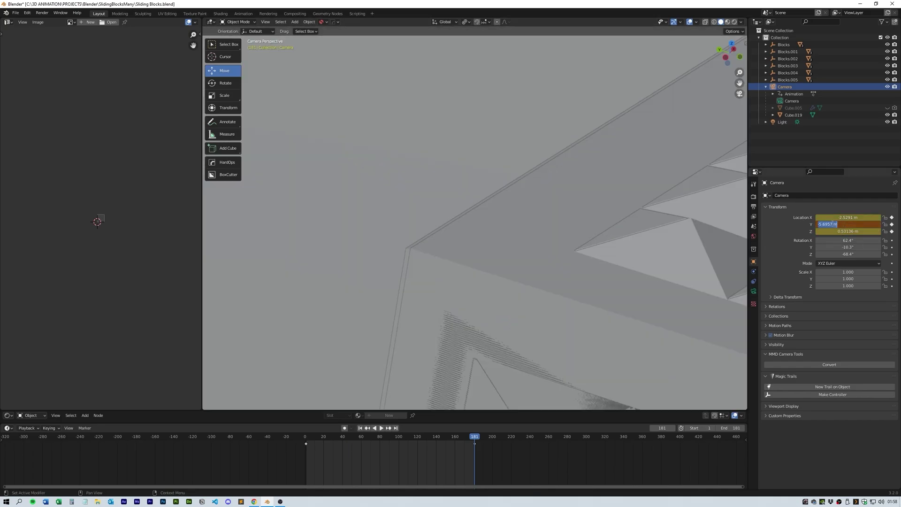
pyautogui.press('Return')
# Compare the camera framing at the first and last frames to check that the loop matches.
pyautogui.scroll(-18, 552, 271)
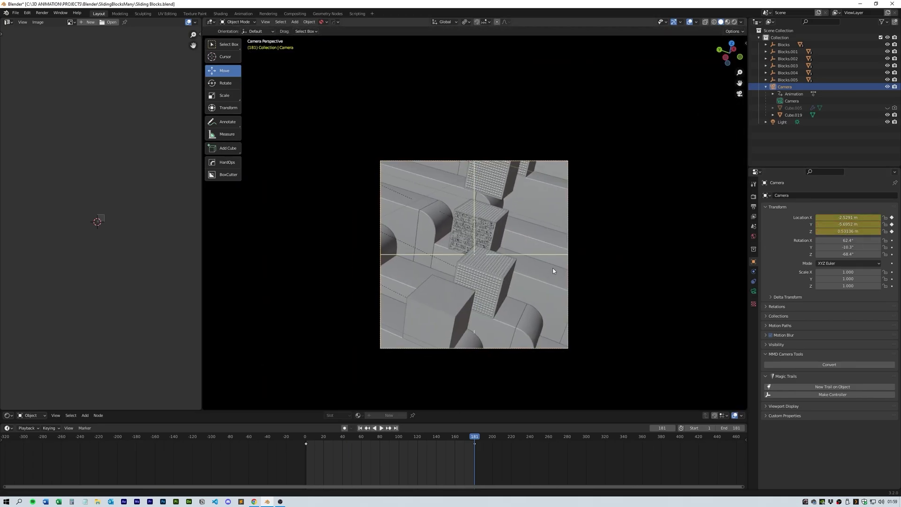
pyautogui.scroll(3, 553, 271)
pyautogui.click(361, 428)
pyautogui.click(395, 428)
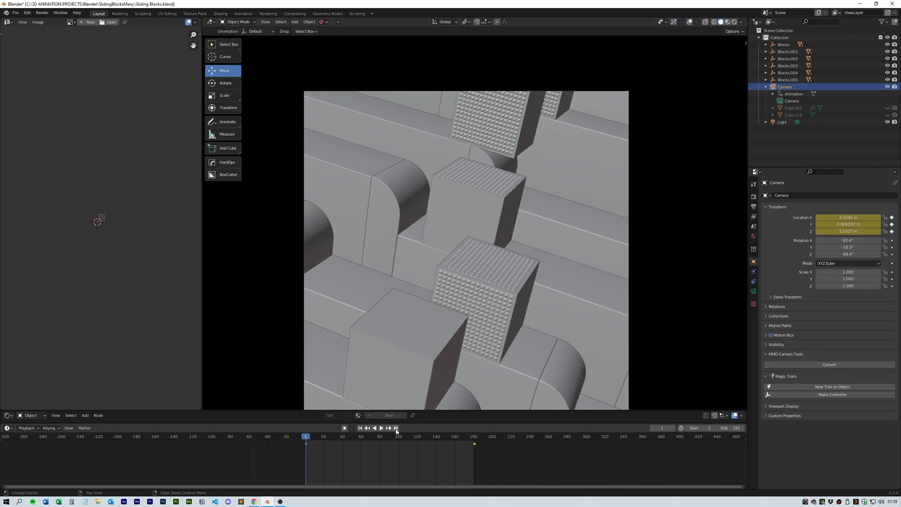
pyautogui.scroll(-1, 501, 342)
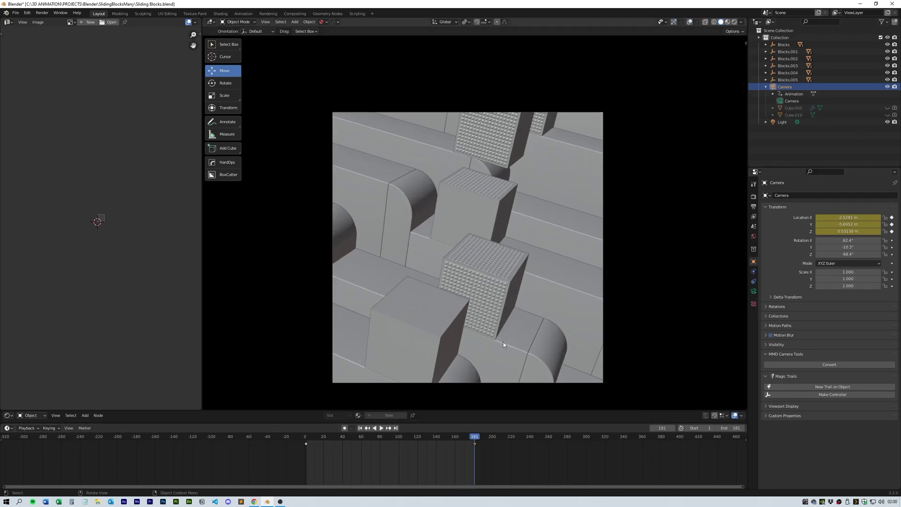
# Switch the camera view to rendered shading and open the list of available materials for the front orange cube.
pyautogui.press('z')
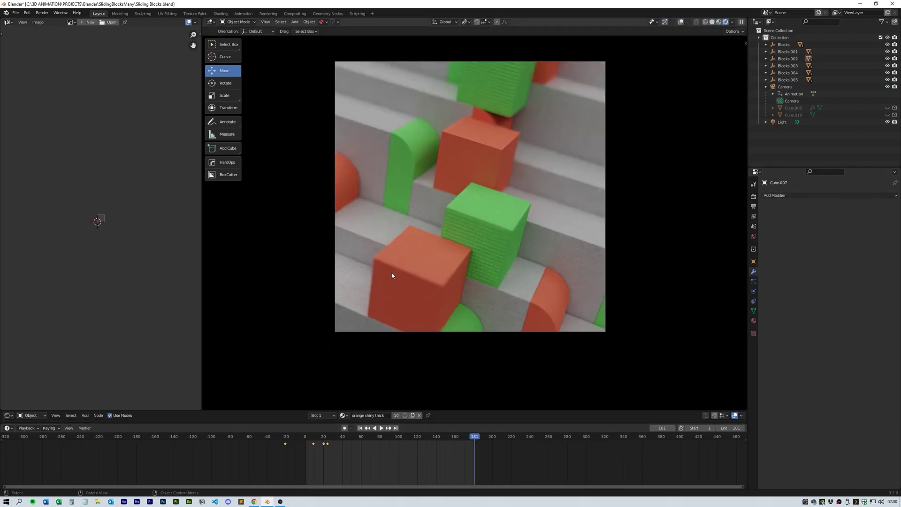
pyautogui.click(766, 226)
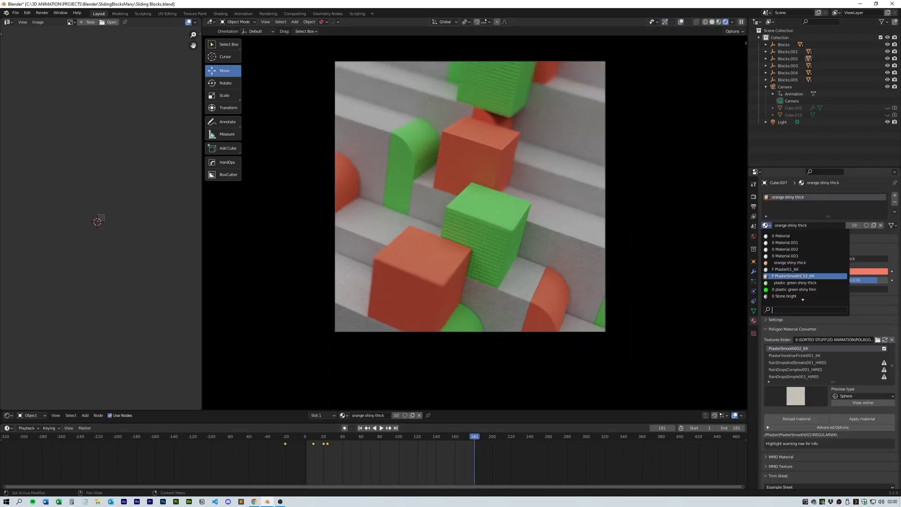